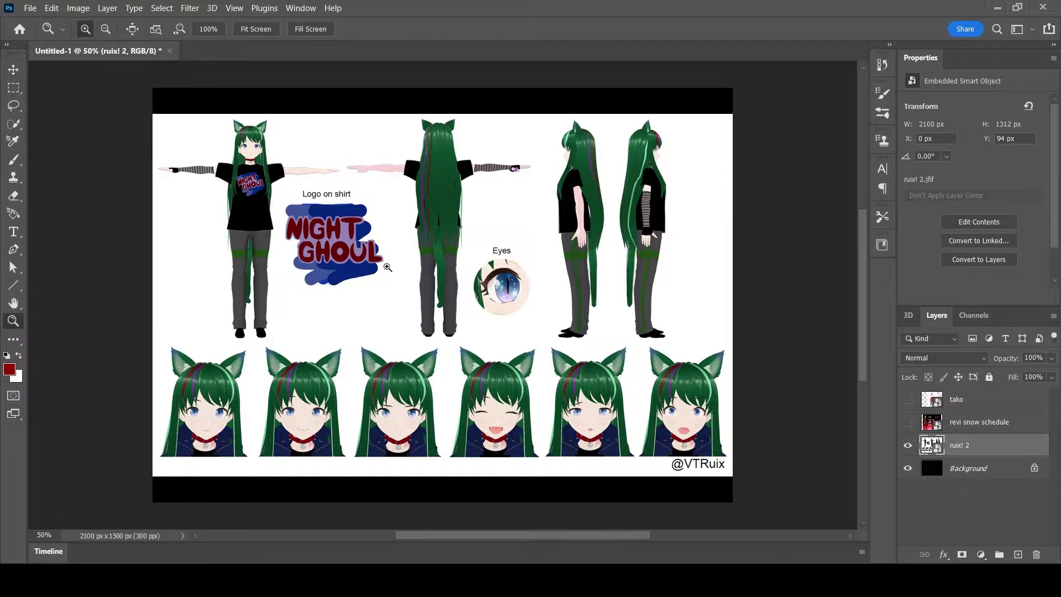
- Try to select the circular eye artwork on the reference sheet with the Object Selection tool
{"action": "triple_click", "coordinate": [390, 271]}
{"action": "scroll", "coordinate": [391, 272], "scroll_direction": "right", "scroll_amount": 3}
{"action": "left_click", "coordinate": [13, 69]}
{"action": "left_click_drag", "start_coordinate": [13, 125], "coordinate": [67, 122]}
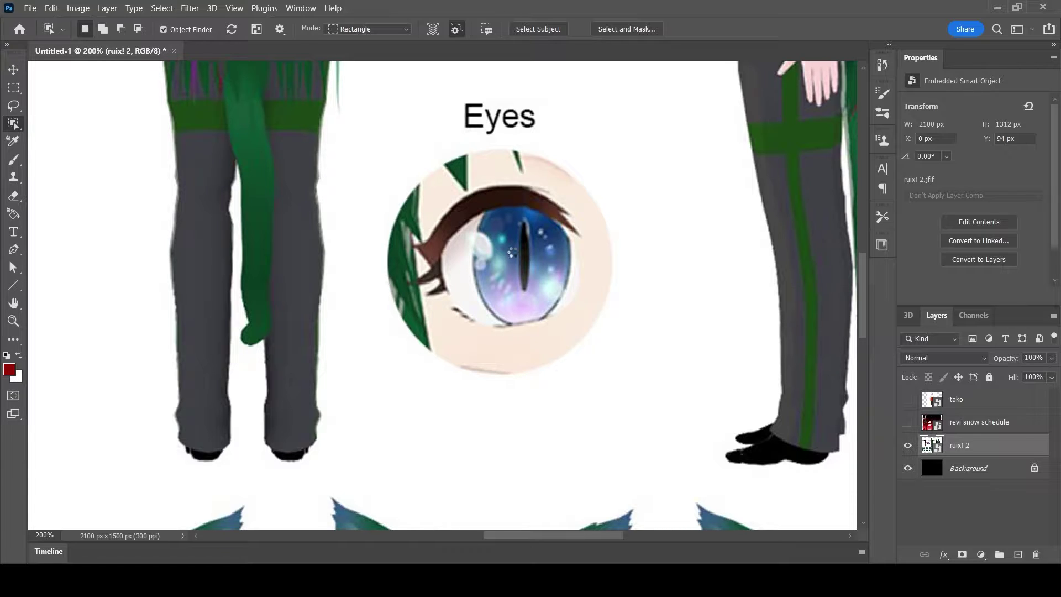
{"action": "left_click", "coordinate": [513, 250]}
{"action": "left_click", "coordinate": [555, 236]}
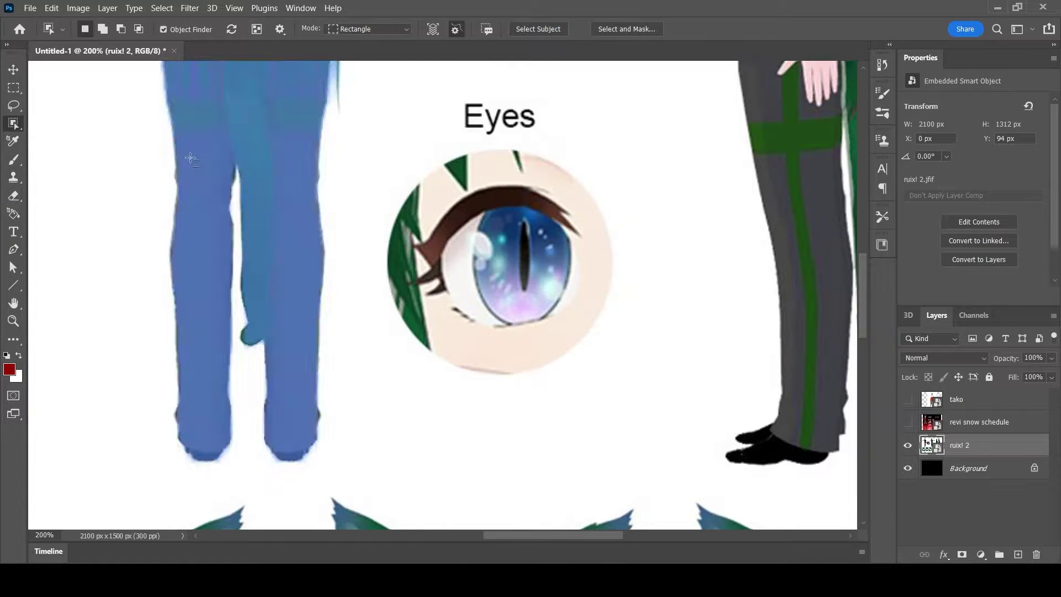
- Select the circular eye artwork with the Quick Selection tool and copy it to a new layer
{"action": "left_click_drag", "start_coordinate": [13, 124], "coordinate": [83, 137]}
{"action": "mouse_move", "coordinate": [441, 160]}
{"action": "left_mouse_down"}
{"action": "mouse_move", "coordinate": [558, 259]}
{"action": "mouse_move", "coordinate": [547, 353]}
{"action": "mouse_move", "coordinate": [586, 238]}
{"action": "mouse_move", "coordinate": [497, 166]}
{"action": "mouse_move", "coordinate": [403, 271]}
{"action": "mouse_move", "coordinate": [509, 252]}
{"action": "left_mouse_up"}
{"action": "key", "text": "ctrl+j"}
- Hide the ruix! 2 reference layer and move the copied eye to the middle of the canvas
{"action": "left_click", "coordinate": [908, 467]}
{"action": "key", "text": "ctrl+minus"}
{"action": "key", "text": "ctrl+minus"}
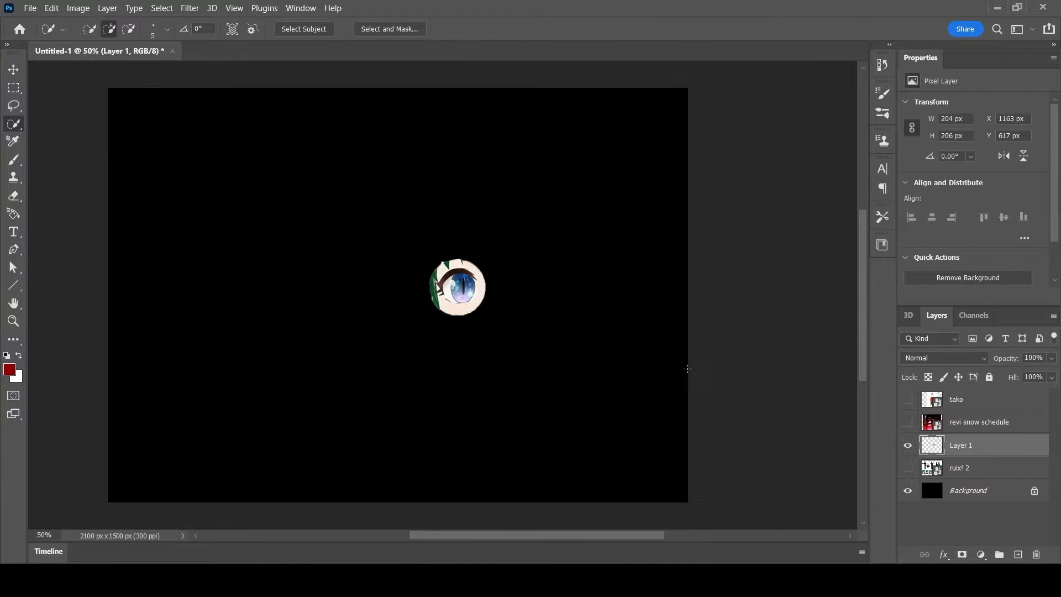
{"action": "key", "text": "v"}
{"action": "left_click_drag", "start_coordinate": [467, 293], "coordinate": [408, 303]}
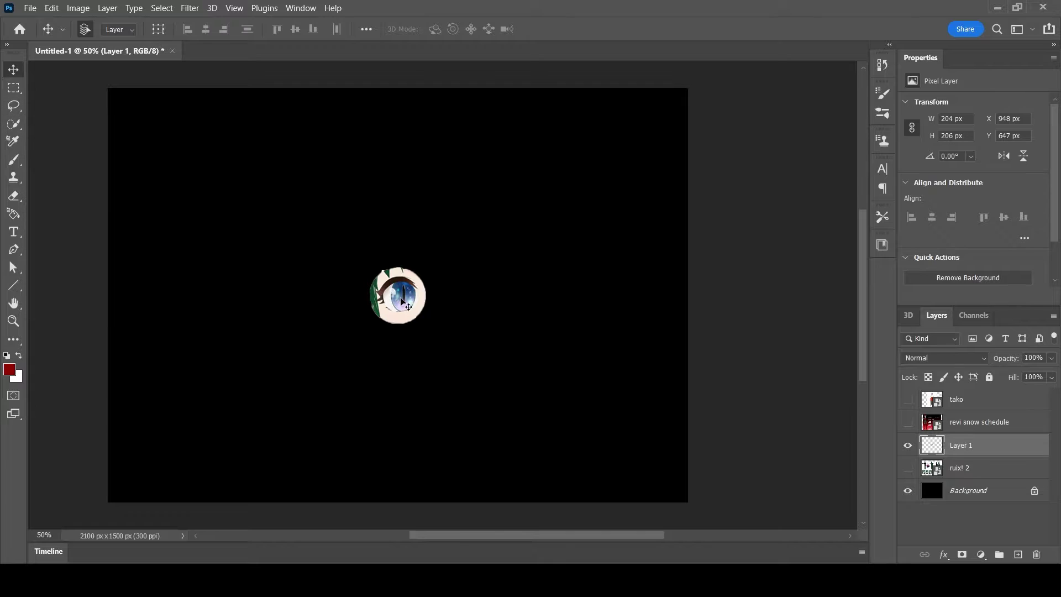
- Try Preserve Details (enlargement) resampling in the image size settings and search for "resize"
{"action": "left_click", "coordinate": [13, 339]}
{"action": "left_click", "coordinate": [13, 70]}
{"action": "left_click", "coordinate": [78, 8]}
{"action": "left_click", "coordinate": [126, 103]}
{"action": "left_click", "coordinate": [652, 240]}
{"action": "left_click", "coordinate": [652, 276]}
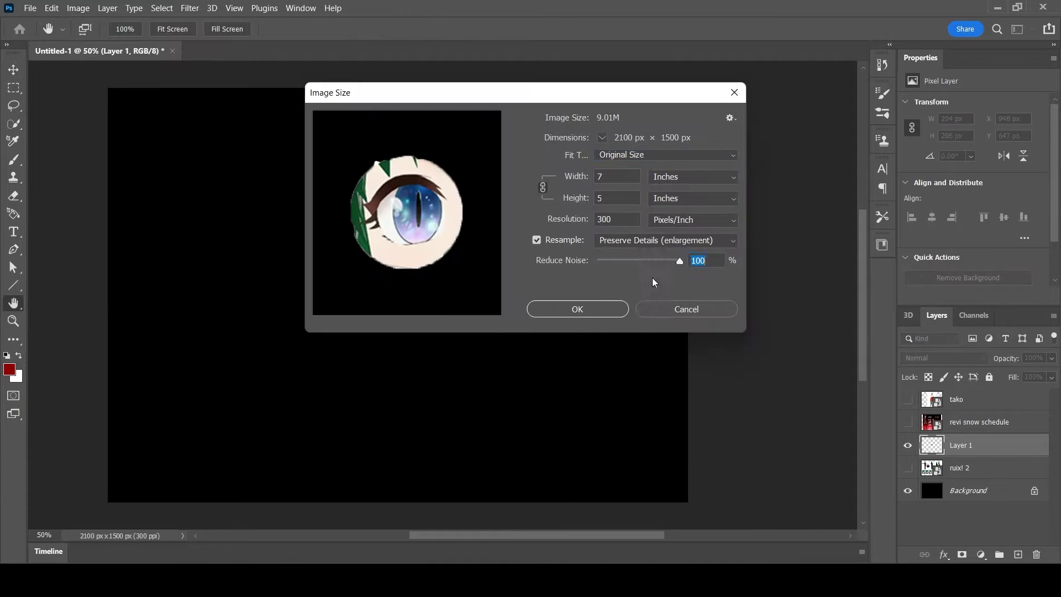
{"action": "left_click", "coordinate": [650, 155]}
{"action": "left_click", "coordinate": [649, 215]}
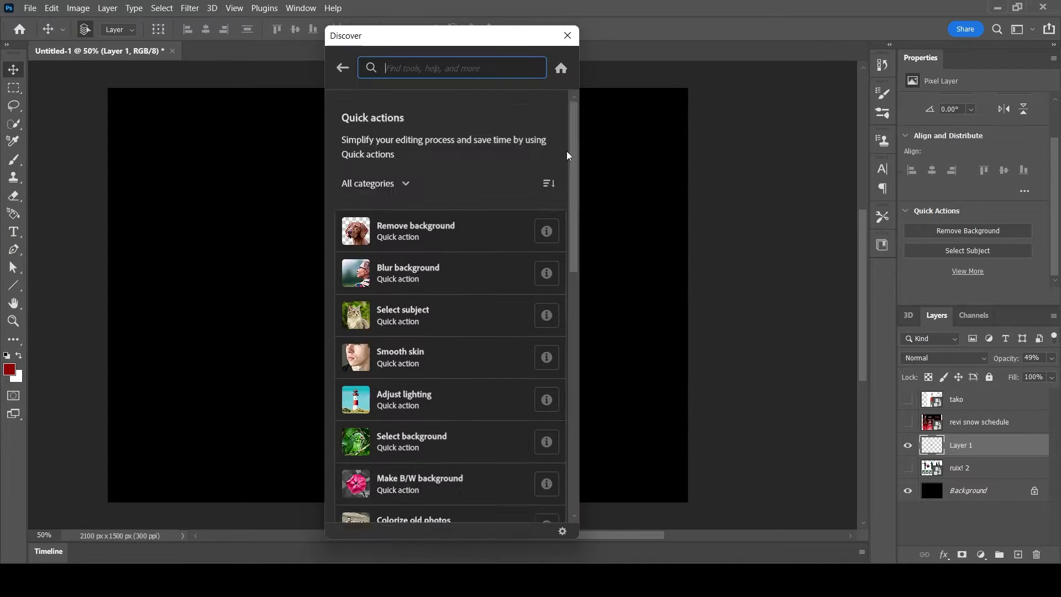
{"action": "left_click", "coordinate": [342, 68]}
{"action": "type", "text": "resize"}
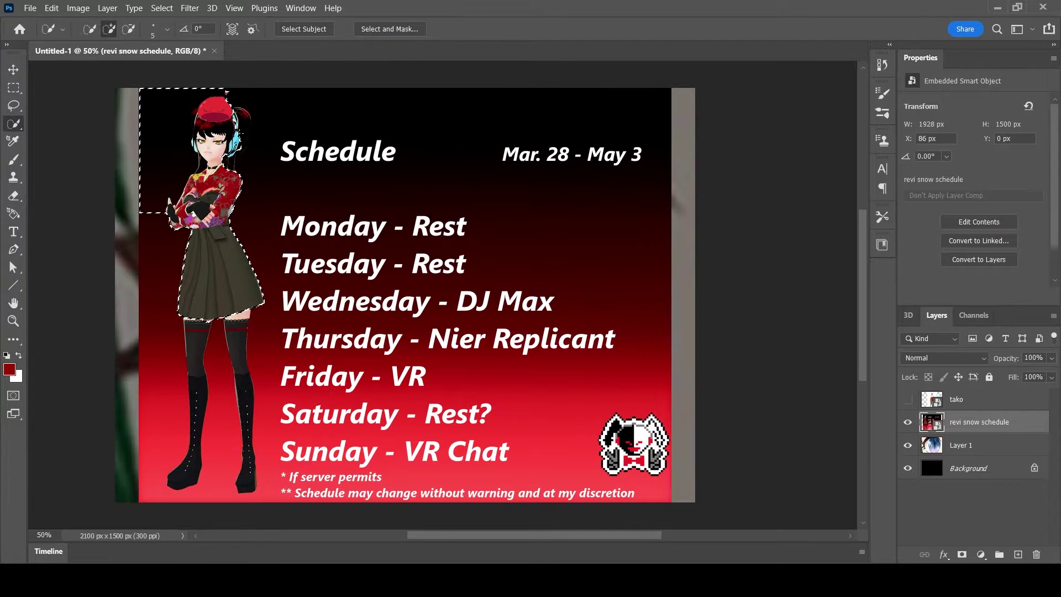
- Extend the Quick Selection of the schedule's character down over both legs and boots
{"action": "left_click", "coordinate": [109, 29]}
{"action": "left_click_drag", "start_coordinate": [198, 337], "coordinate": [185, 475]}
{"action": "left_click_drag", "start_coordinate": [238, 337], "coordinate": [246, 481]}
{"action": "key", "text": "ctrl+plus"}
{"action": "key", "text": "ctrl+plus"}
{"action": "key", "text": "ctrl+plus"}
{"action": "left_click_drag", "start_coordinate": [548, 535], "coordinate": [397, 535]}
{"action": "mouse_move", "coordinate": [862, 295]}
{"action": "left_mouse_down"}
{"action": "mouse_move", "coordinate": [862, 181]}
{"action": "mouse_move", "coordinate": [862, 274]}
{"action": "left_mouse_up"}
{"action": "key", "text": "ctrl+minus"}
{"action": "key", "text": "ctrl+minus"}
{"action": "key", "text": "ctrl+minus"}
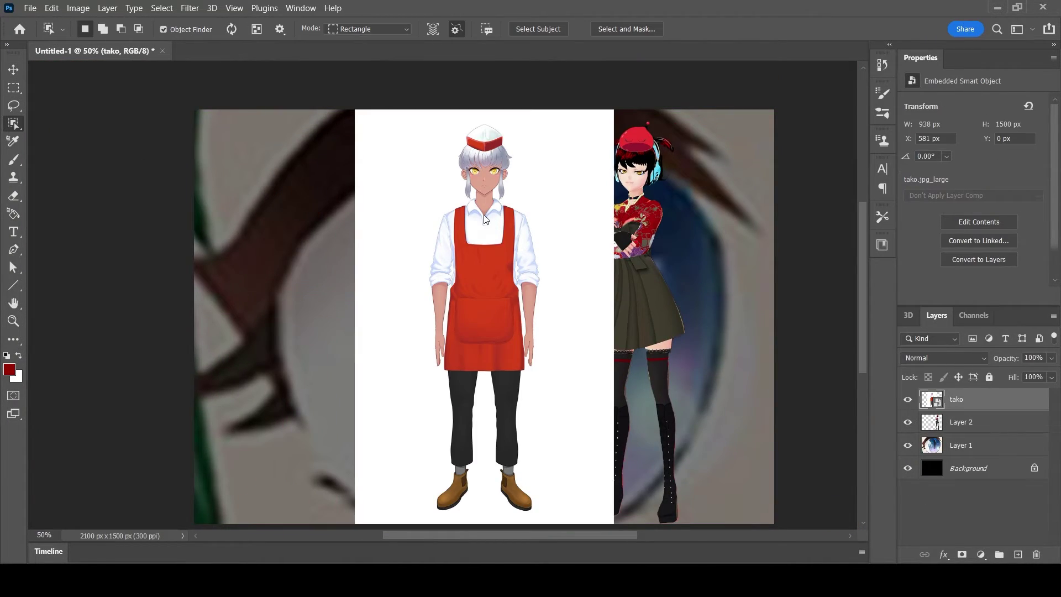
- Select the character in the red apron on the tako layer with Object Selection
{"action": "left_click", "coordinate": [492, 182]}
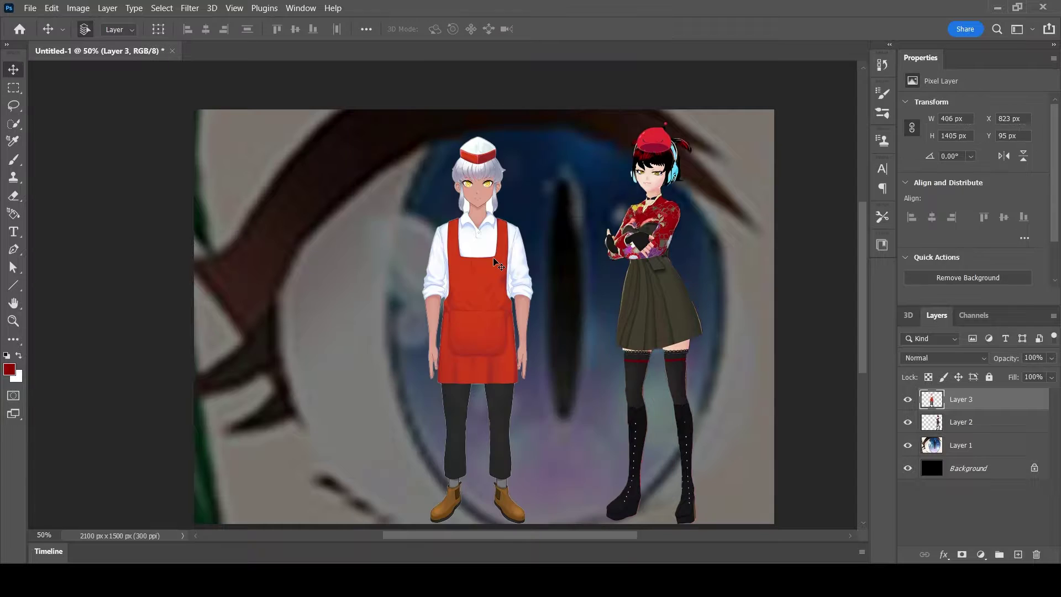
- Save the document as a Photoshop file named "fanart lol"
{"action": "key", "text": "ctrl+minus"}
{"action": "key", "text": "ctrl+shift+s"}
{"action": "type", "text": "fanart lol"}
{"action": "key", "text": "Return"}
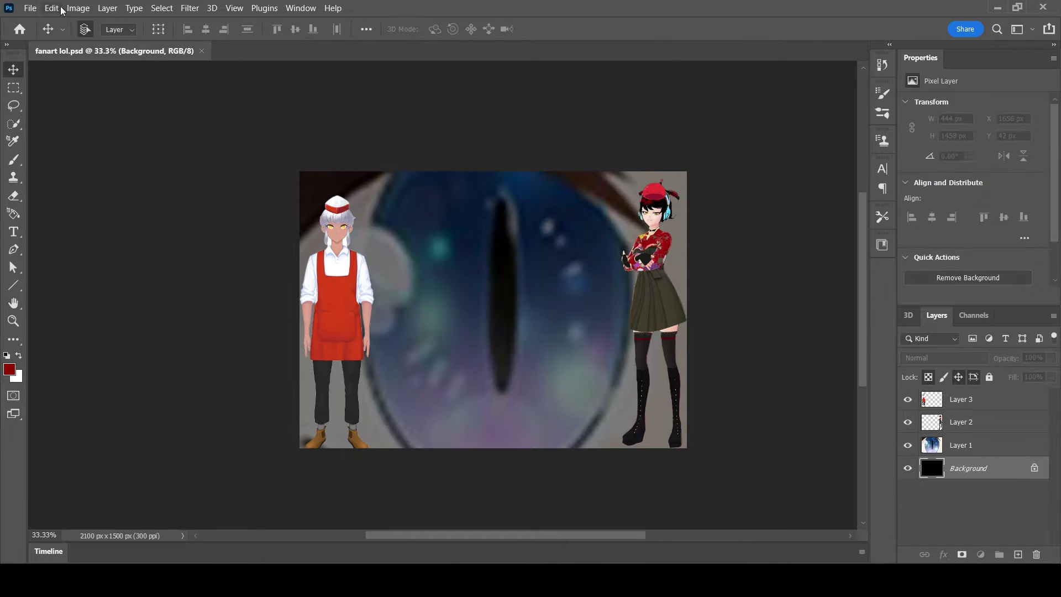
- Lower the opacity of Layer 2, Layer 3 and Layer 1 to fade both characters and the eye
{"action": "left_click", "coordinate": [975, 430]}
{"action": "left_click_drag", "start_coordinate": [1050, 358], "coordinate": [1032, 376]}
{"action": "left_click", "coordinate": [980, 400]}
{"action": "left_click_drag", "start_coordinate": [1051, 358], "coordinate": [1034, 376]}
{"action": "left_click", "coordinate": [980, 445]}
{"action": "left_click_drag", "start_coordinate": [1051, 358], "coordinate": [1007, 376]}
- Convert the locked Background into a regular layer with the default name
{"action": "left_click", "coordinate": [972, 508]}
{"action": "left_click", "coordinate": [968, 467]}
{"action": "left_click", "coordinate": [189, 8]}
{"action": "double_click", "coordinate": [974, 469]}
{"action": "key", "text": "Return"}
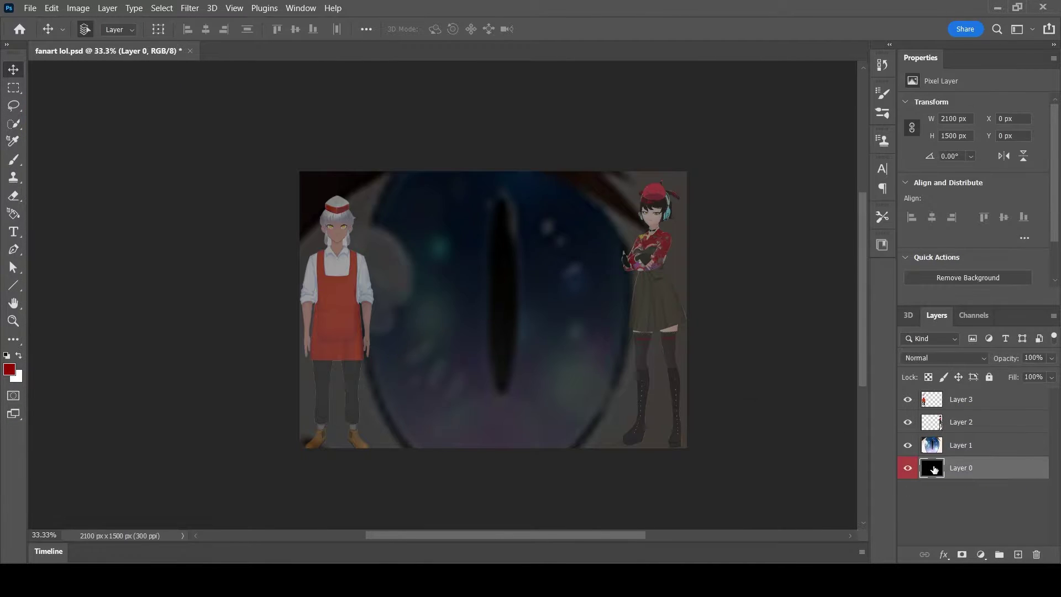
{"action": "double_click", "coordinate": [935, 469]}
{"action": "left_click", "coordinate": [743, 115]}
{"action": "right_click", "coordinate": [932, 468]}
{"action": "left_click", "coordinate": [929, 379]}
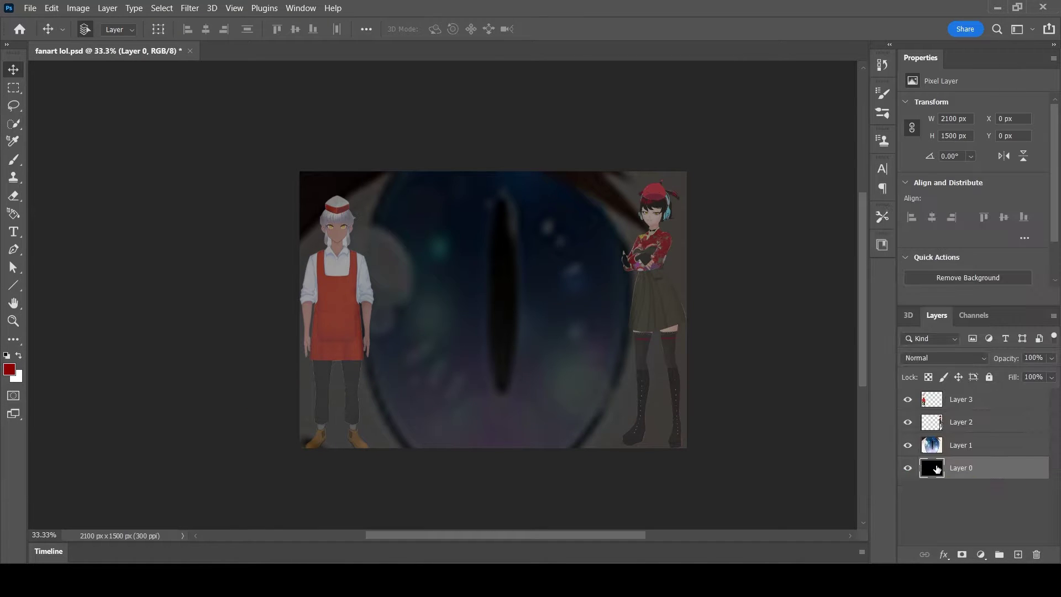
- Start a free transform of the character on Layer 2 to scale it down
{"action": "left_click", "coordinate": [961, 422]}
{"action": "key", "text": "ctrl+t"}
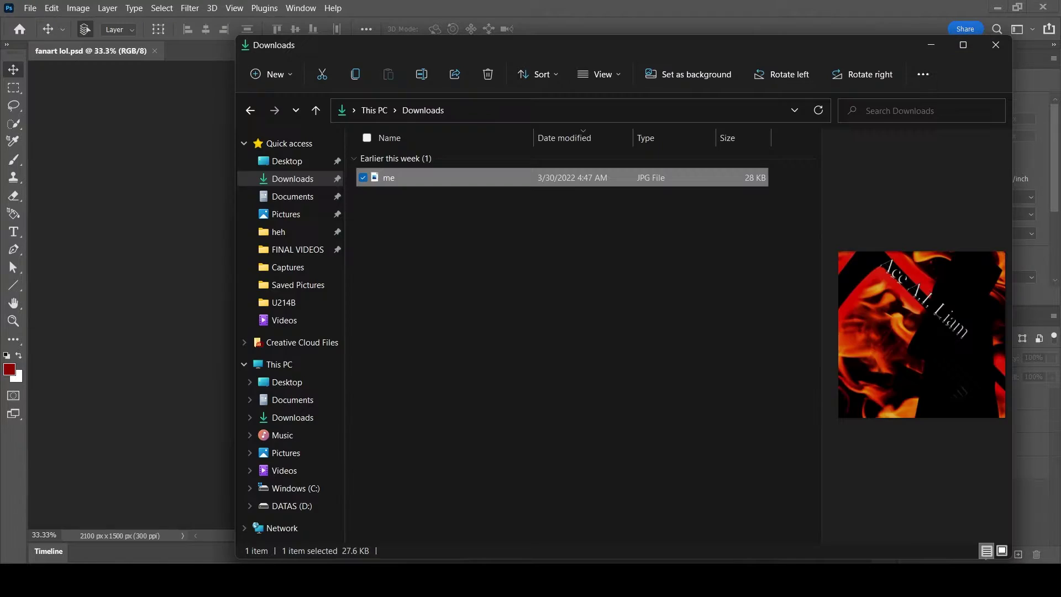
- Place the purple fire image from the Saved Pictures folder into the fanart document
{"action": "left_click", "coordinate": [390, 254]}
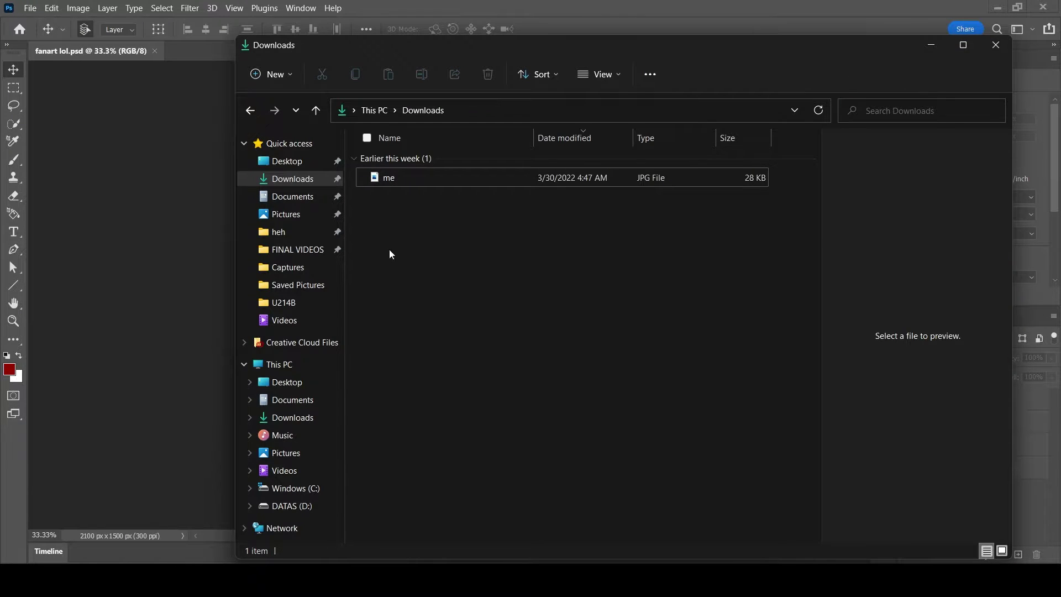
{"action": "left_click", "coordinate": [288, 284]}
{"action": "left_click_drag", "start_coordinate": [774, 263], "coordinate": [173, 302]}
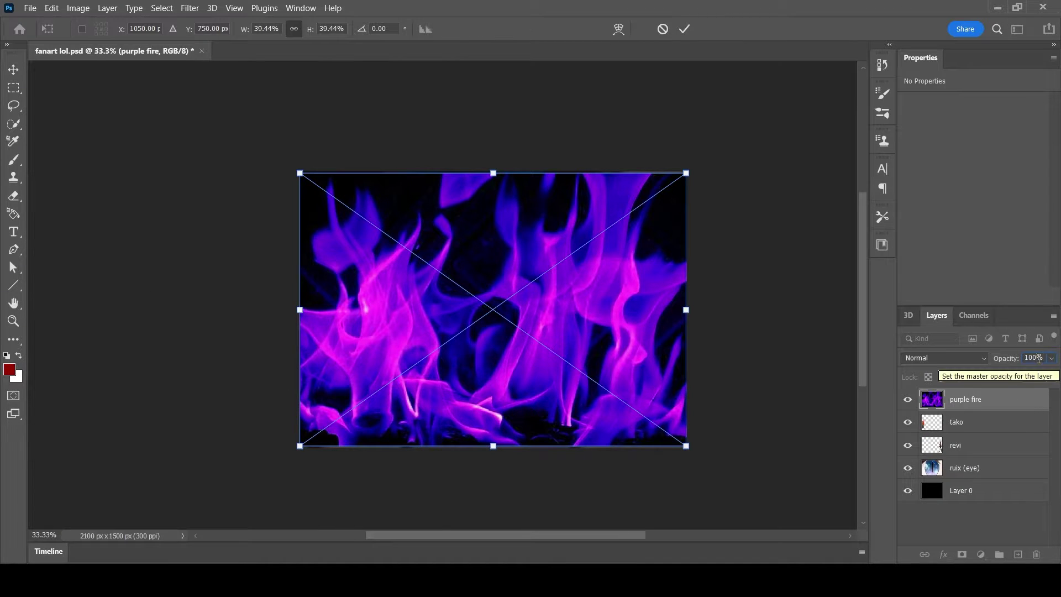
- Set the purple fire layer's opacity to 20% and commit the placed image
{"action": "key", "text": "BackSpace"}
{"action": "key", "text": "Return"}
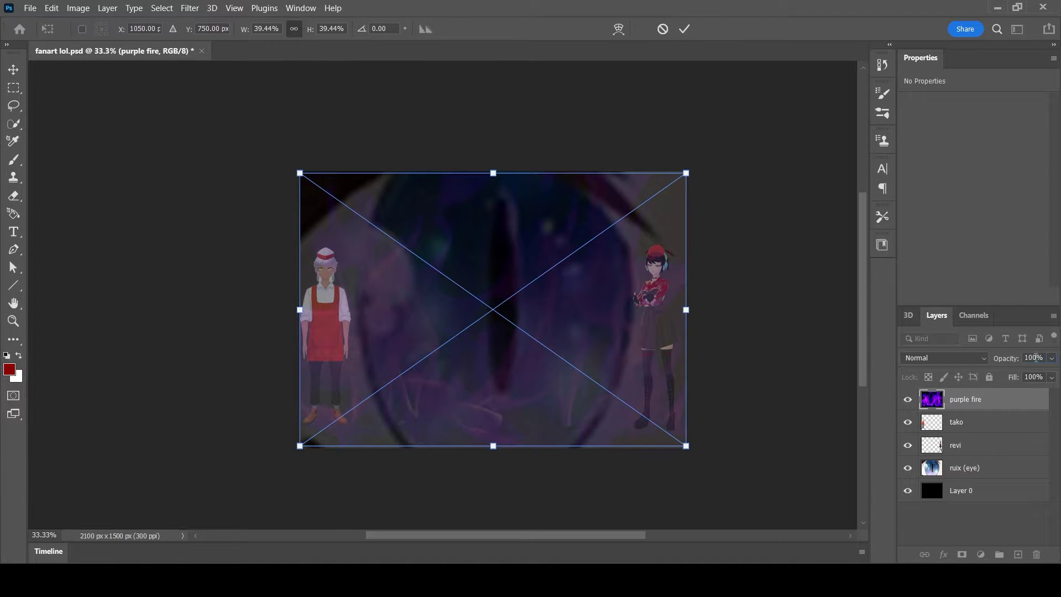
{"action": "left_click", "coordinate": [1051, 358]}
{"action": "left_click_drag", "start_coordinate": [1053, 373], "coordinate": [999, 373]}
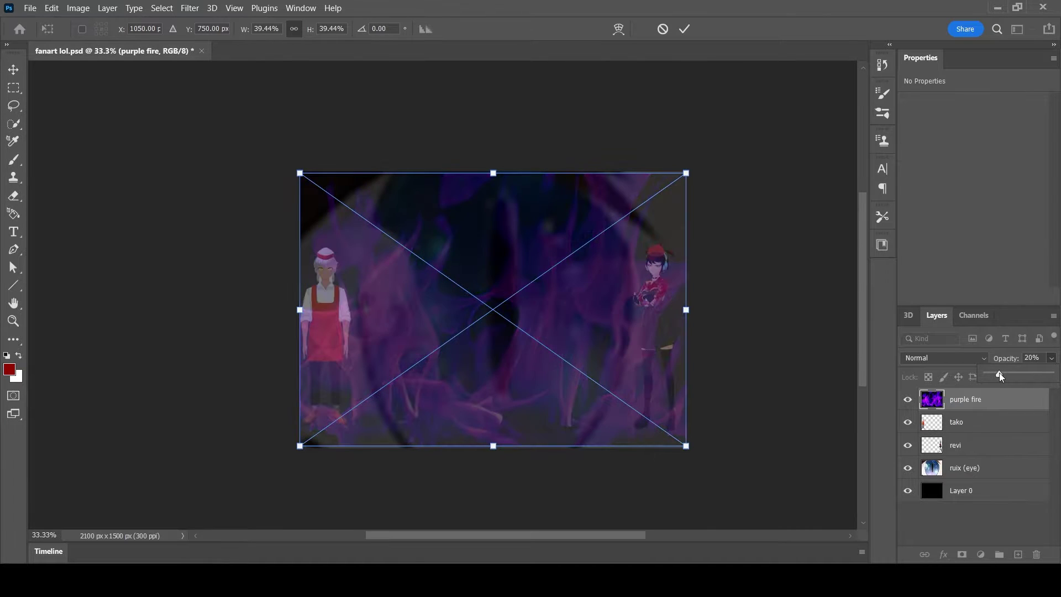
{"action": "left_click", "coordinate": [683, 30]}
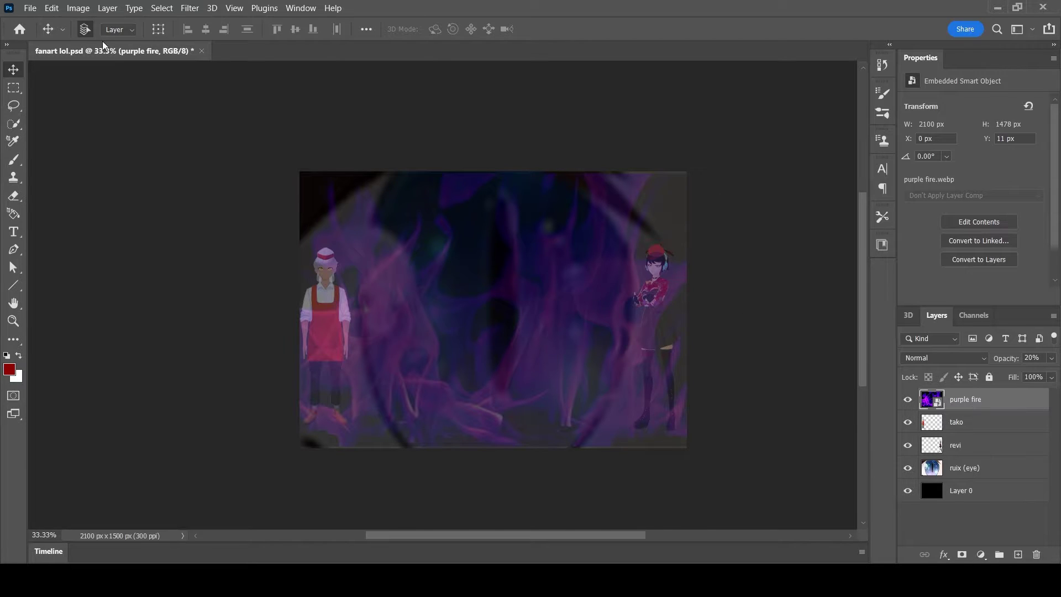
- Scale the purple fire image up to about 2864 x 2016 px so it extends past the canvas edges
{"action": "left_click", "coordinate": [77, 8]}
{"action": "mouse_move", "coordinate": [52, 8]}
{"action": "mouse_move", "coordinate": [166, 307]}
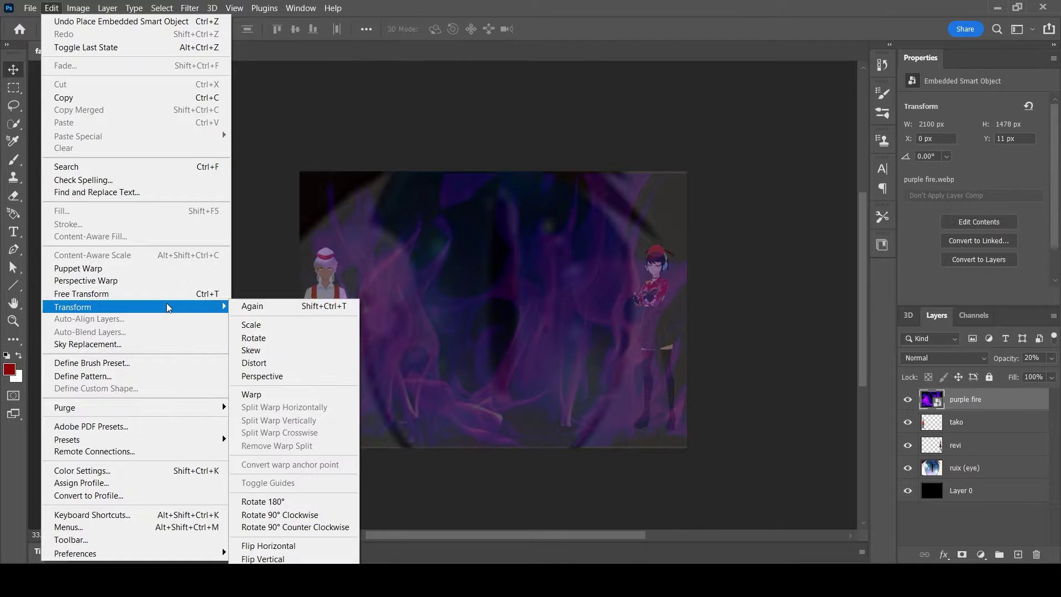
{"action": "left_click", "coordinate": [308, 326]}
{"action": "left_click_drag", "start_coordinate": [687, 175], "coordinate": [751, 123]}
{"action": "key", "text": "Return"}
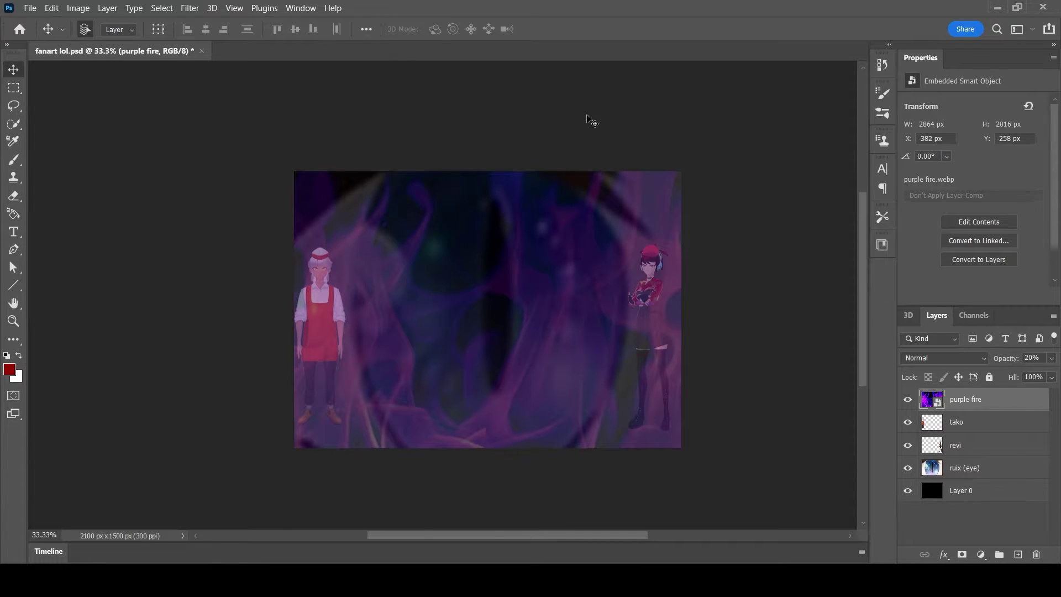
- Select the tako layer and isolate it over black by hiding purple fire, revi and ruix (eye)
{"action": "left_click", "coordinate": [973, 423]}
{"action": "left_click", "coordinate": [910, 400]}
{"action": "left_click", "coordinate": [908, 445]}
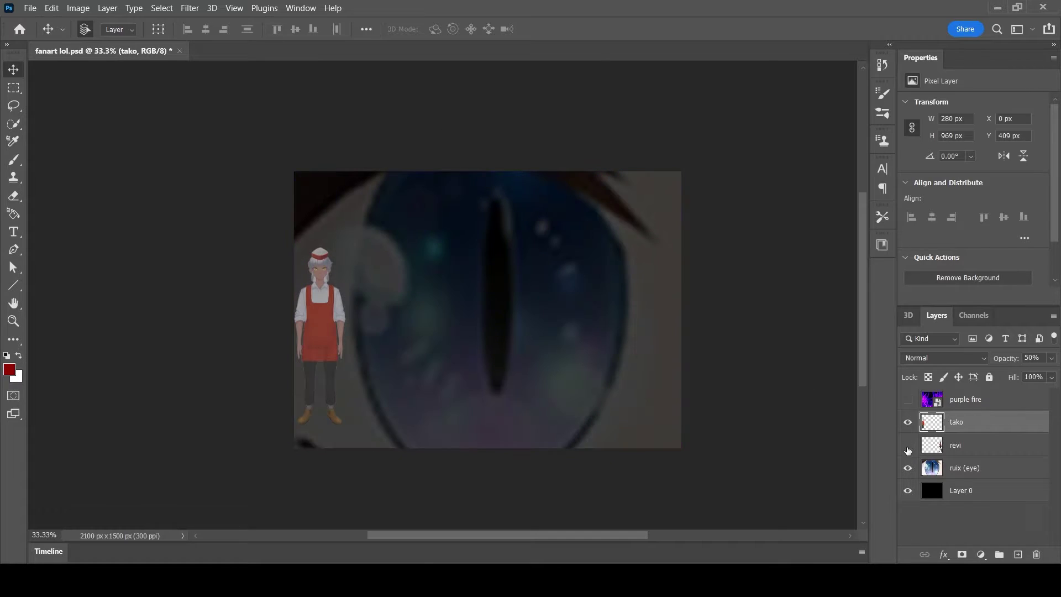
{"action": "left_click", "coordinate": [908, 468]}
{"action": "left_click", "coordinate": [907, 491]}
{"action": "left_click", "coordinate": [908, 491]}
- Try shifting the tako layer's hue to +180 with Hue/Saturation
{"action": "left_click", "coordinate": [190, 9]}
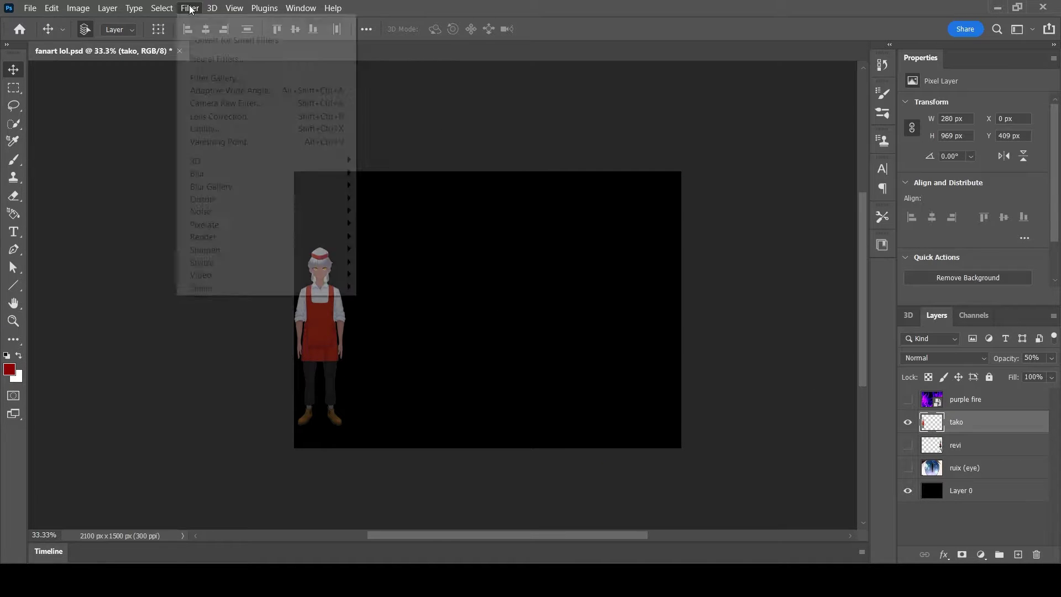
{"action": "mouse_move", "coordinate": [78, 8]}
{"action": "mouse_move", "coordinate": [95, 40]}
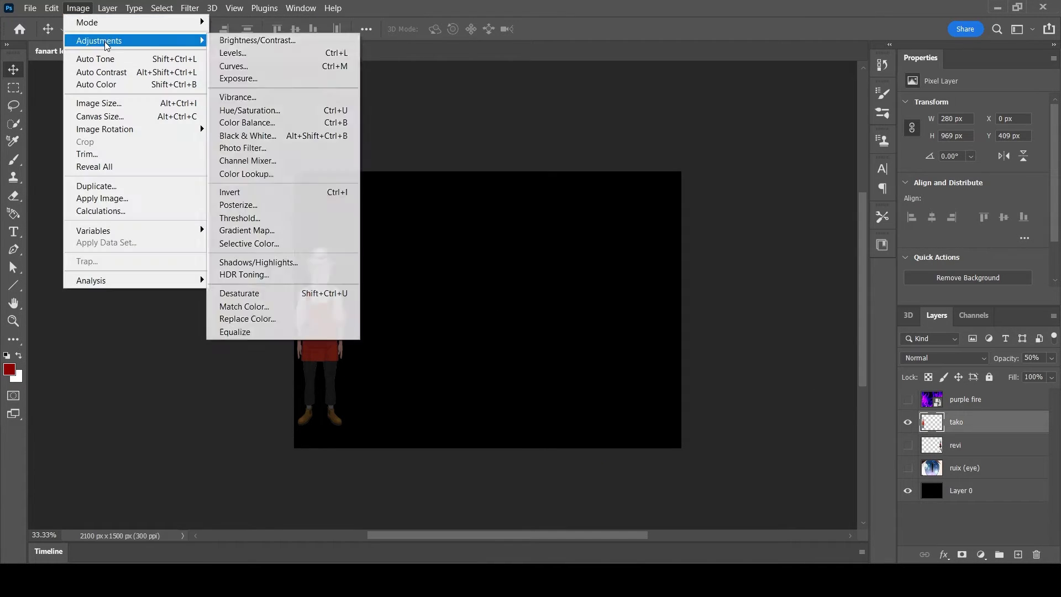
{"action": "left_click", "coordinate": [283, 109]}
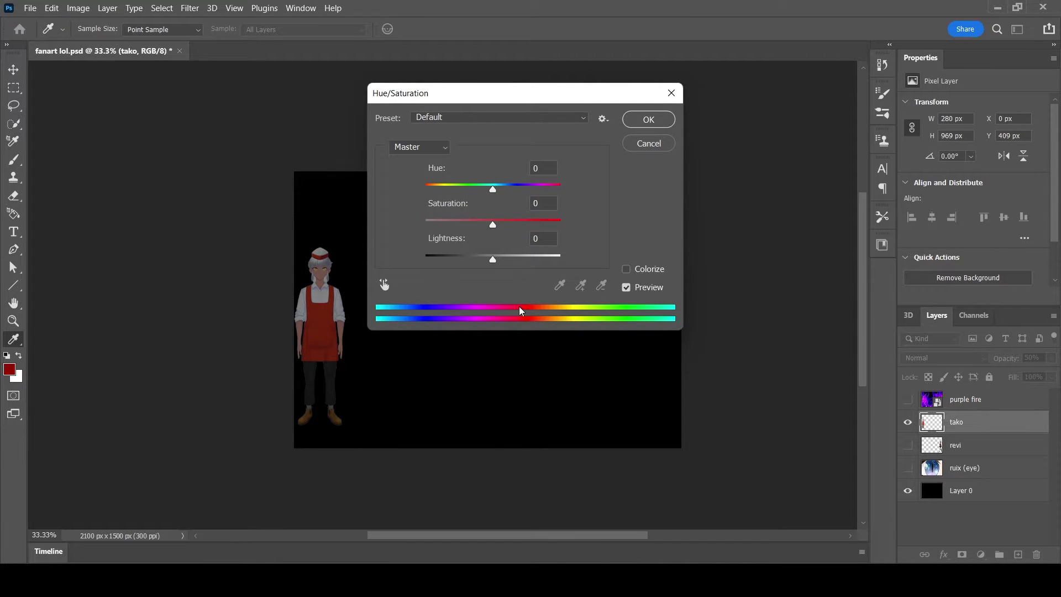
{"action": "left_click_drag", "start_coordinate": [492, 189], "coordinate": [561, 192]}
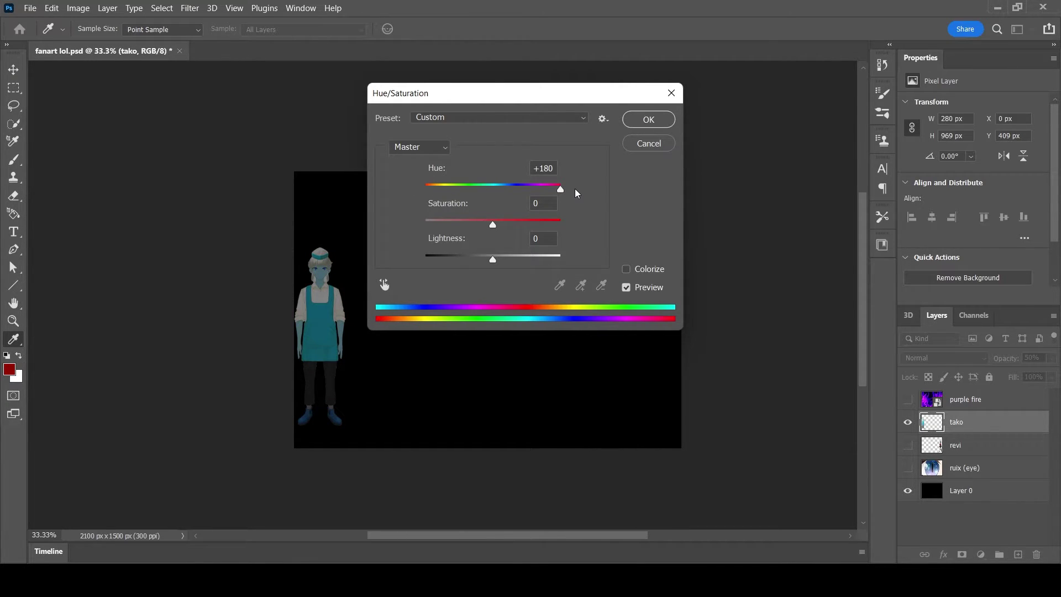
{"action": "left_click", "coordinate": [649, 143]}
{"action": "key", "text": "v"}
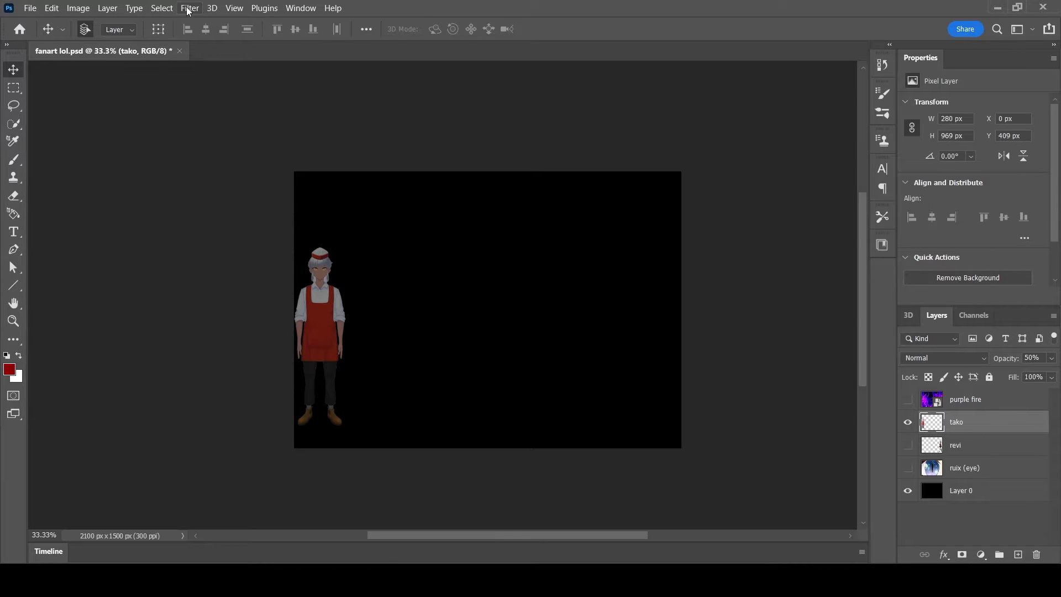
- Show the hidden ruix (eye), revi and purple fire layers again
{"action": "left_click", "coordinate": [907, 467]}
{"action": "left_click", "coordinate": [908, 398]}
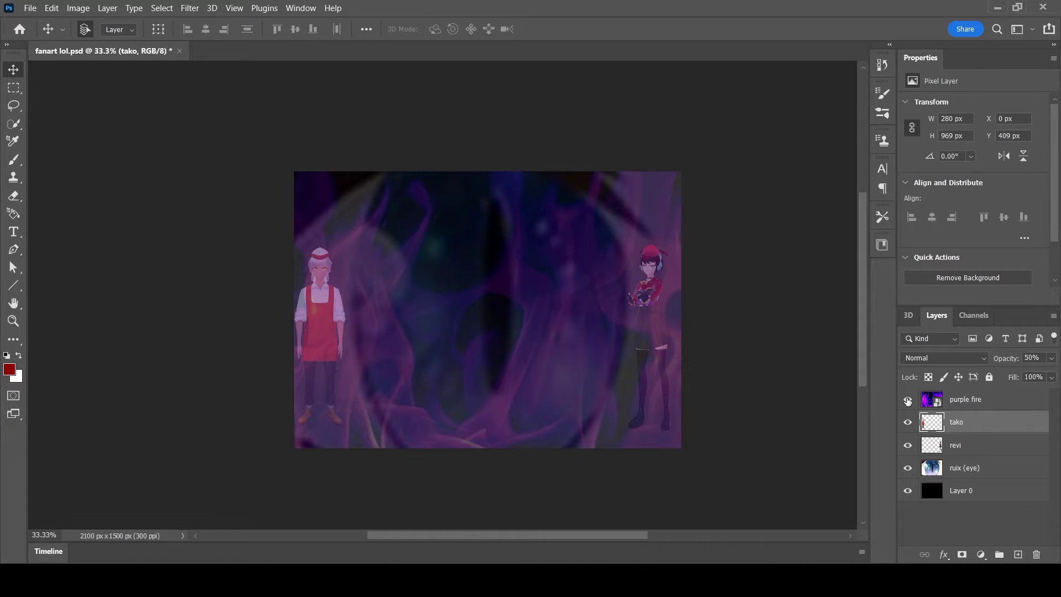
- Try the Ripple distortion on the tako layer, previewing the character at 33.3%
{"action": "left_click", "coordinate": [190, 7]}
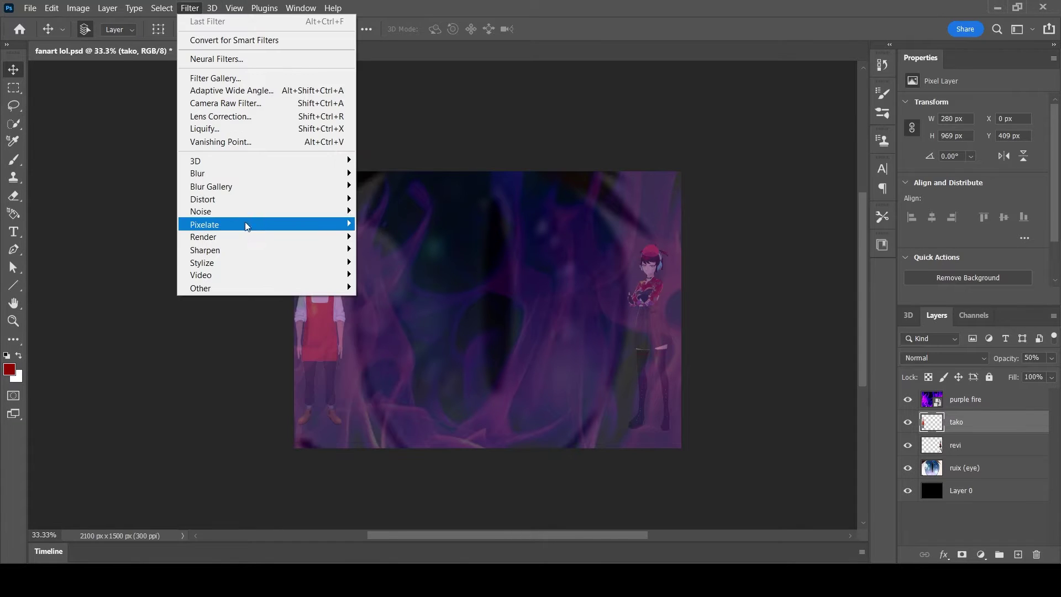
{"action": "mouse_move", "coordinate": [247, 211]}
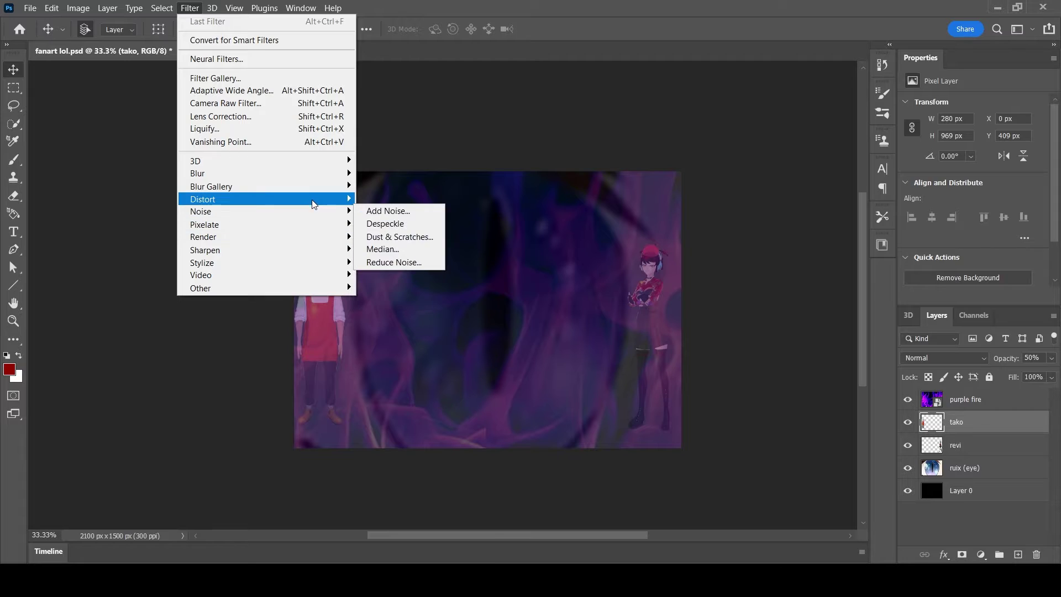
{"action": "mouse_move", "coordinate": [313, 204]}
{"action": "left_click", "coordinate": [386, 237]}
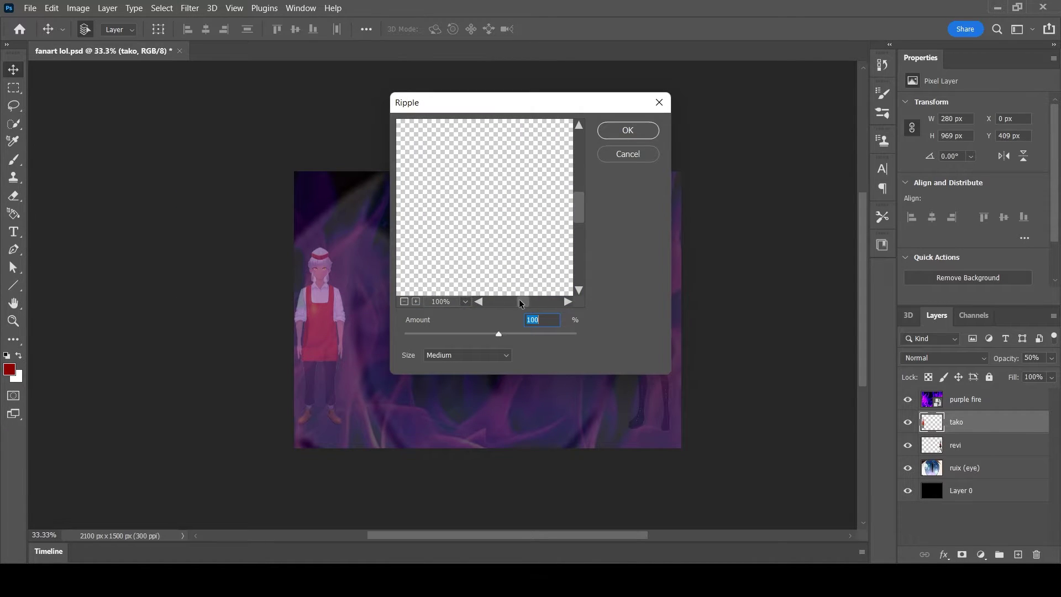
{"action": "left_click_drag", "start_coordinate": [518, 301], "coordinate": [489, 301]}
{"action": "left_click", "coordinate": [404, 301]}
{"action": "left_click", "coordinate": [404, 302]}
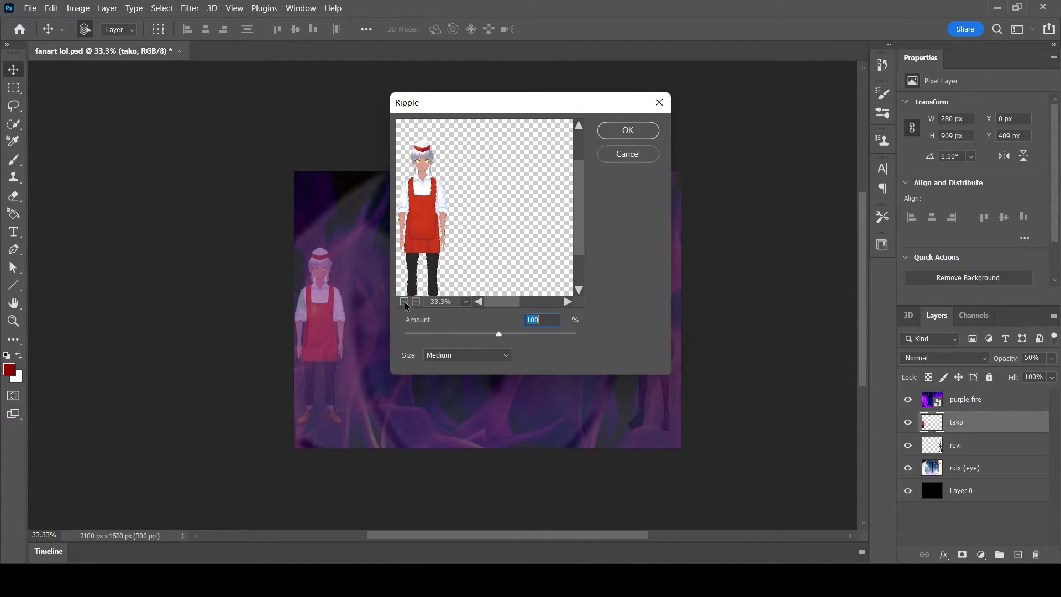
{"action": "left_click", "coordinate": [627, 154]}
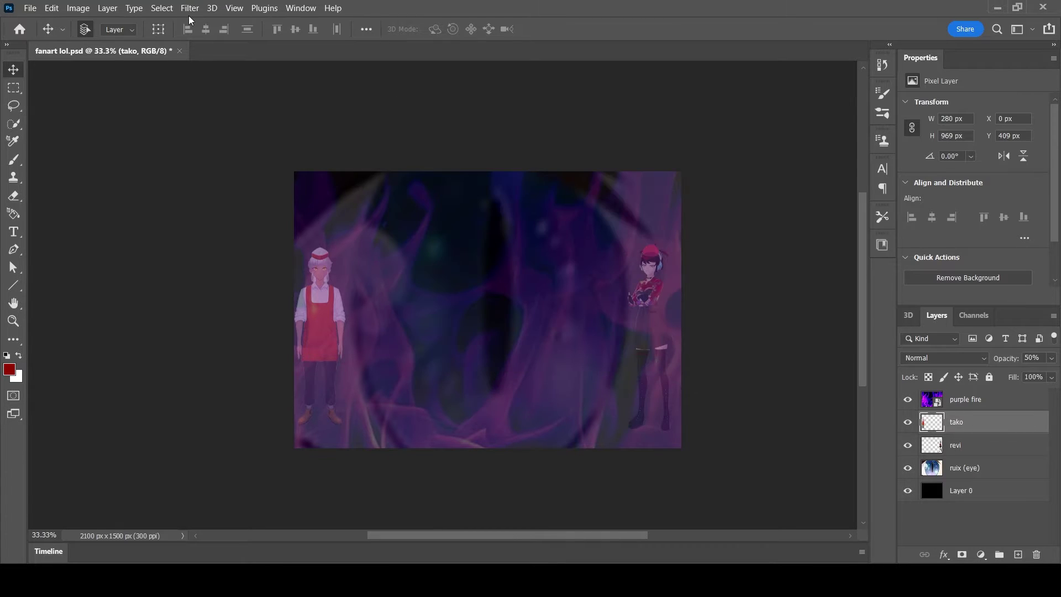
- Try the Displace distortion filter on the tako layer
{"action": "left_click", "coordinate": [189, 7]}
{"action": "mouse_move", "coordinate": [269, 204]}
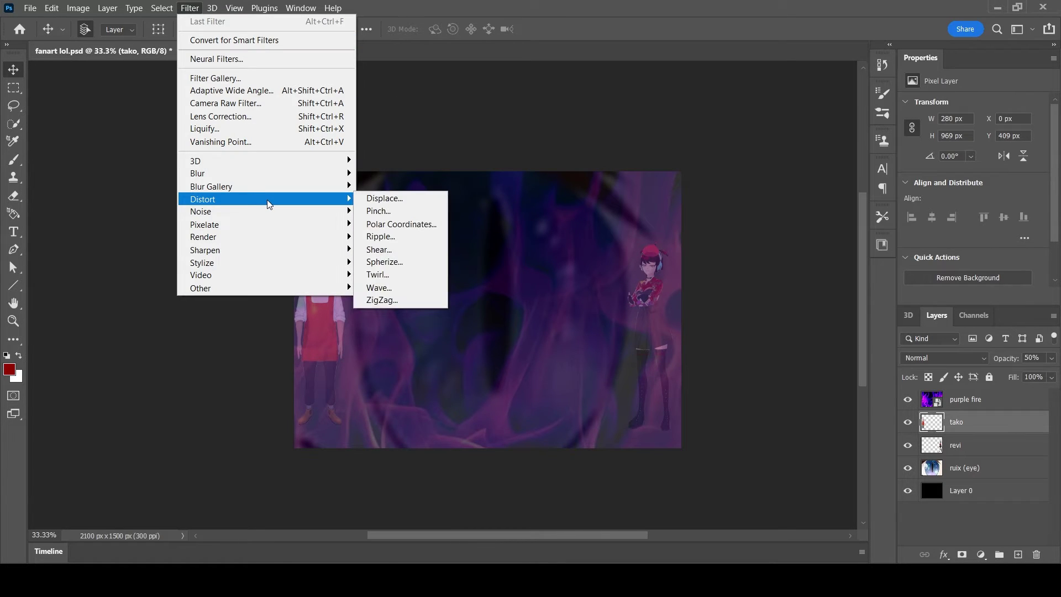
{"action": "left_click", "coordinate": [367, 199]}
{"action": "left_click", "coordinate": [591, 196]}
- Try the Wave distortion with its default five generators on the tako layer
{"action": "left_click", "coordinate": [190, 8]}
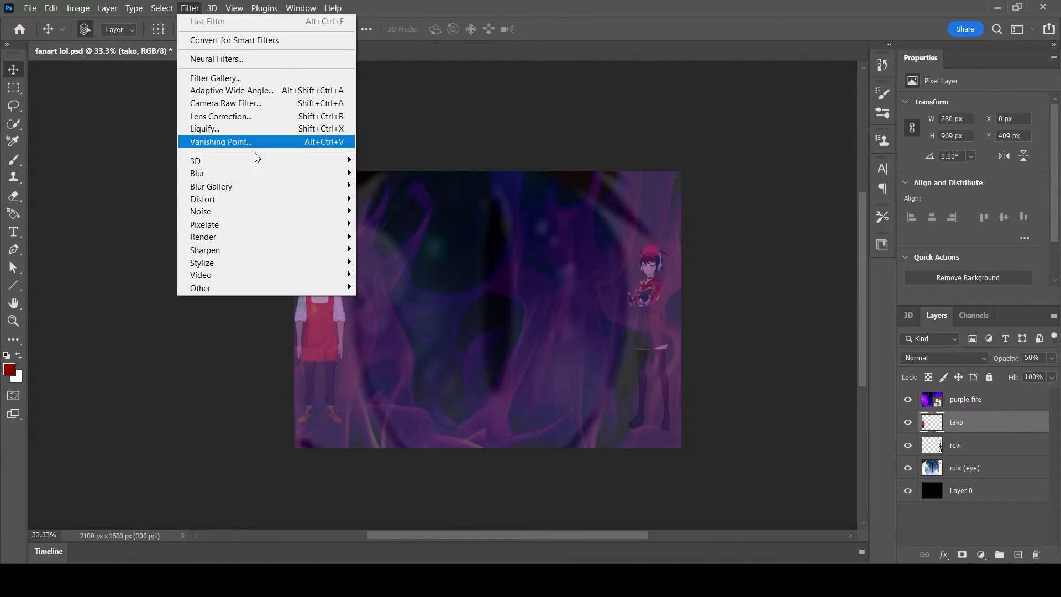
{"action": "mouse_move", "coordinate": [276, 204]}
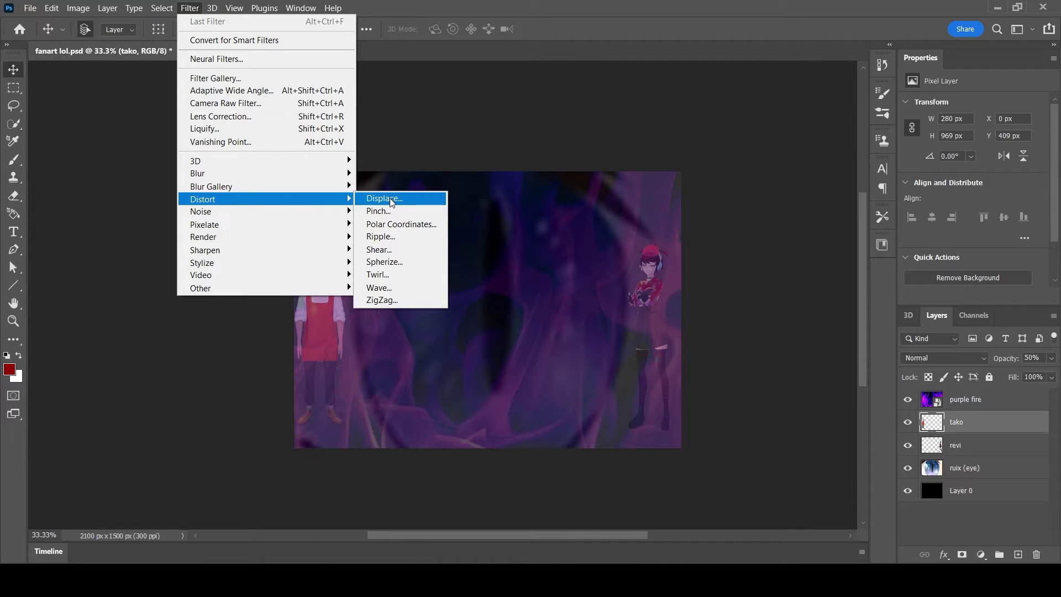
{"action": "left_click", "coordinate": [406, 288]}
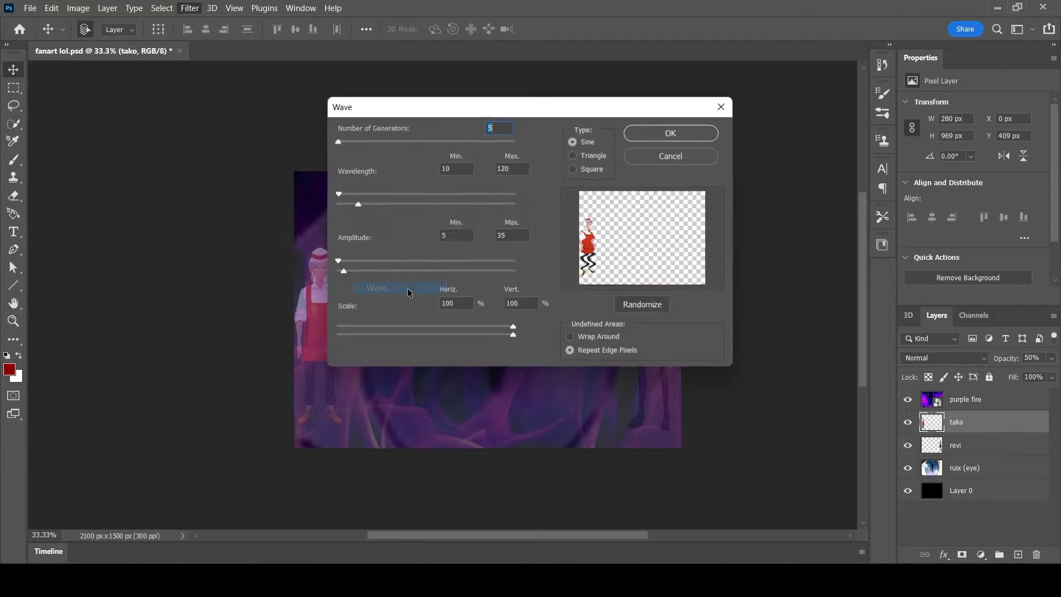
{"action": "left_click", "coordinate": [665, 131]}
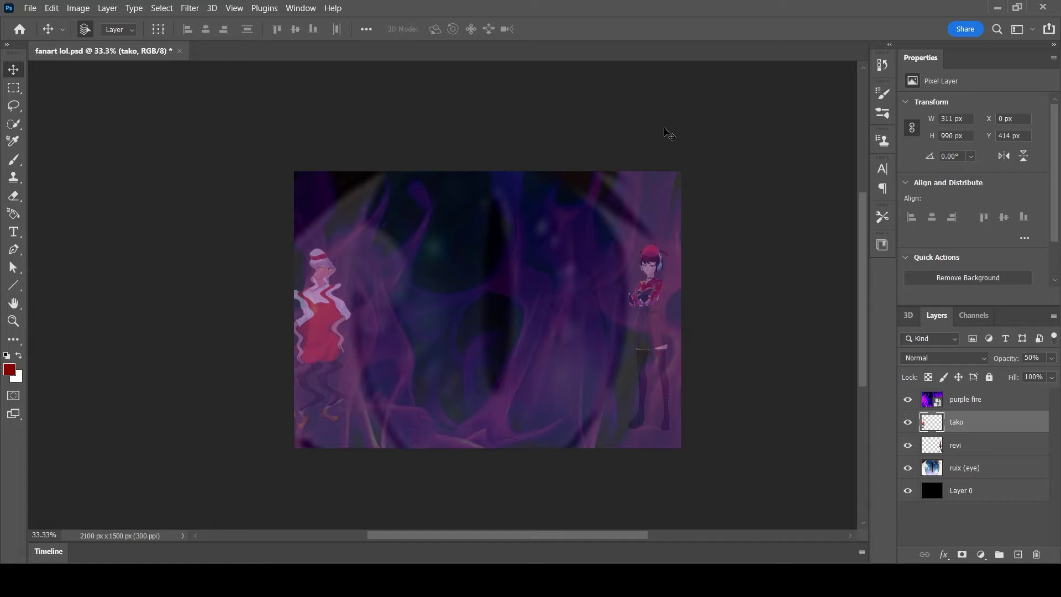
{"action": "key", "text": "ctrl+z"}
- Try the Flame render filter on the tako layer
{"action": "left_click", "coordinate": [107, 8]}
{"action": "mouse_move", "coordinate": [142, 6]}
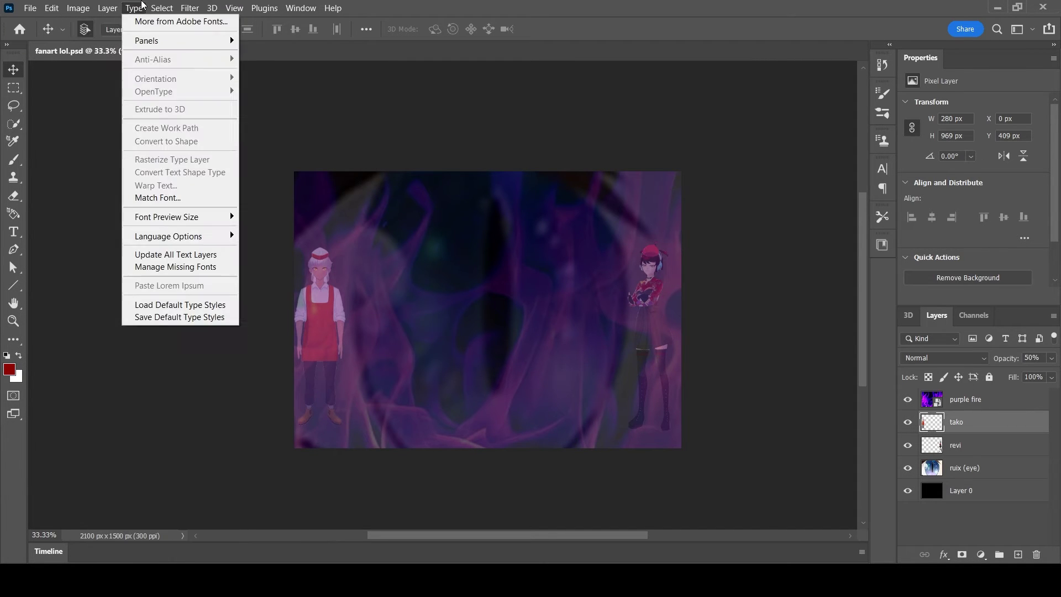
{"action": "mouse_move", "coordinate": [189, 7]}
{"action": "mouse_move", "coordinate": [294, 234]}
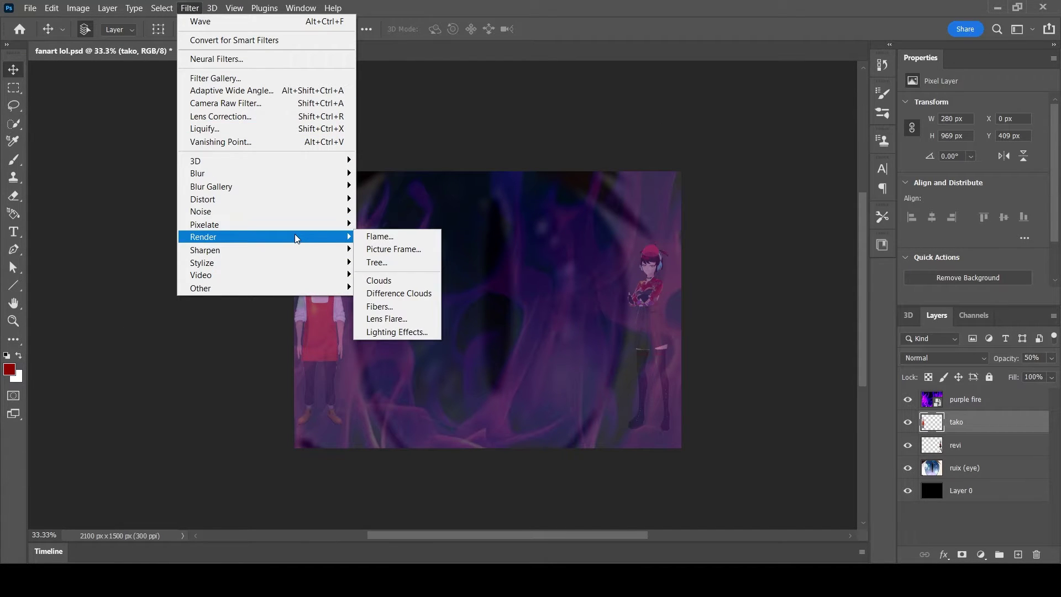
{"action": "left_click", "coordinate": [383, 239]}
{"action": "left_click", "coordinate": [536, 229]}
- Look through the available filter categories and try the Twirl distortion on the tako layer
{"action": "left_click", "coordinate": [119, 10]}
{"action": "mouse_move", "coordinate": [85, 9]}
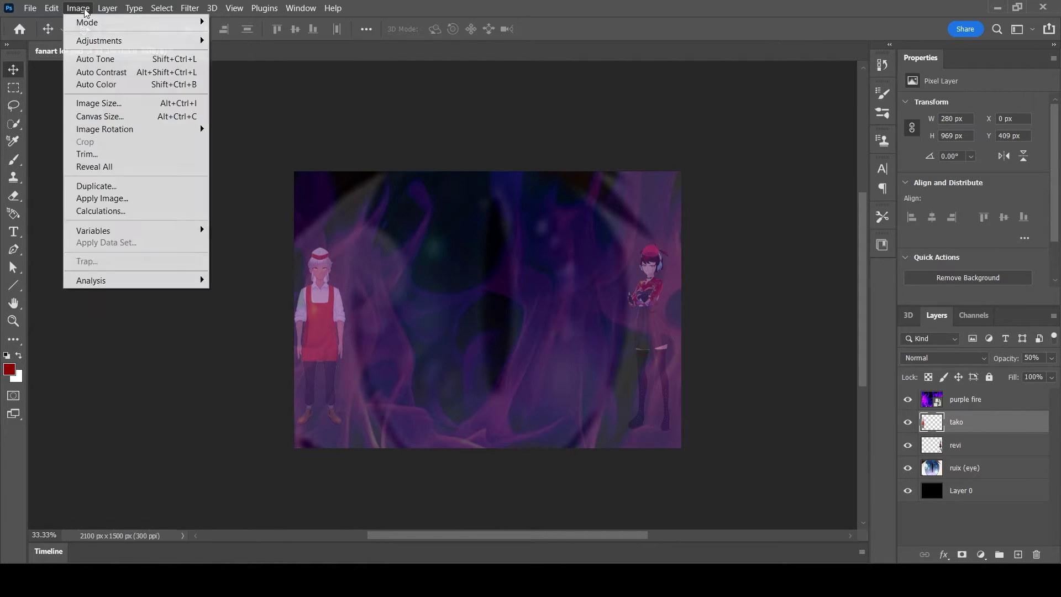
{"action": "mouse_move", "coordinate": [190, 8]}
{"action": "mouse_move", "coordinate": [326, 280]}
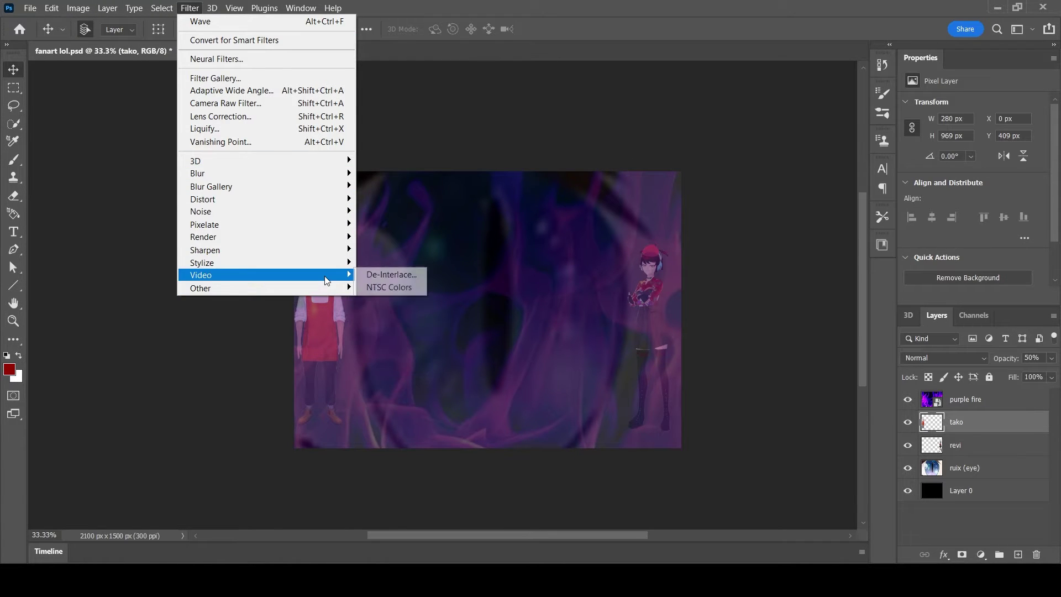
{"action": "mouse_move", "coordinate": [325, 261]}
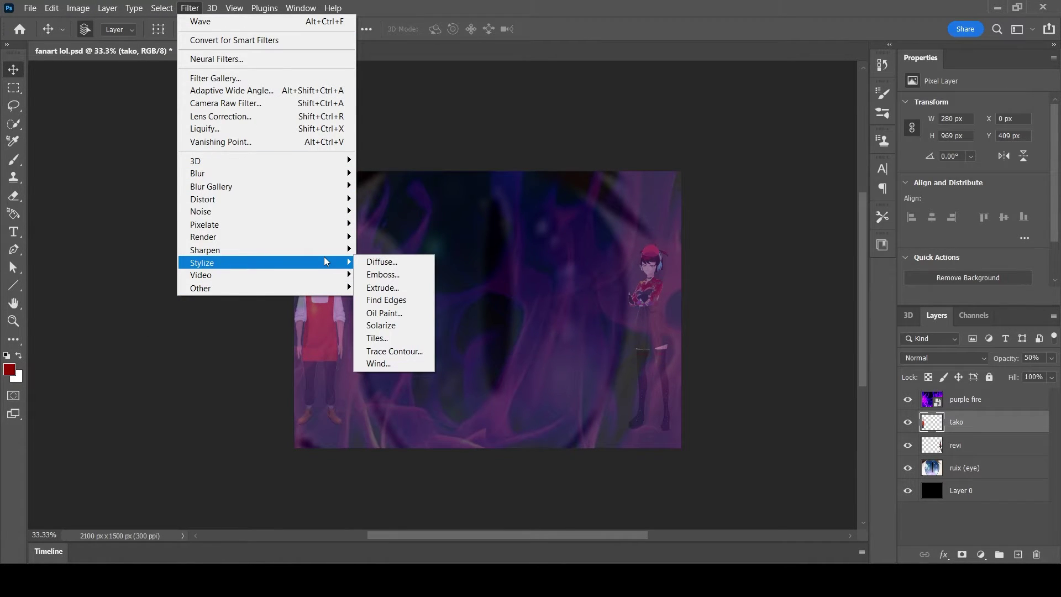
{"action": "mouse_move", "coordinate": [318, 237]}
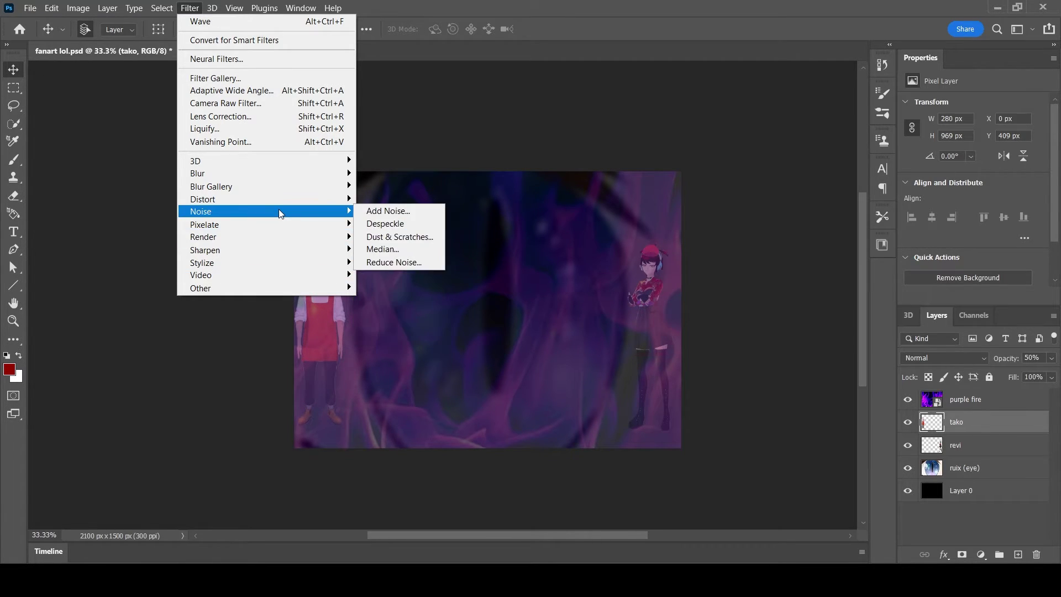
{"action": "mouse_move", "coordinate": [272, 194]}
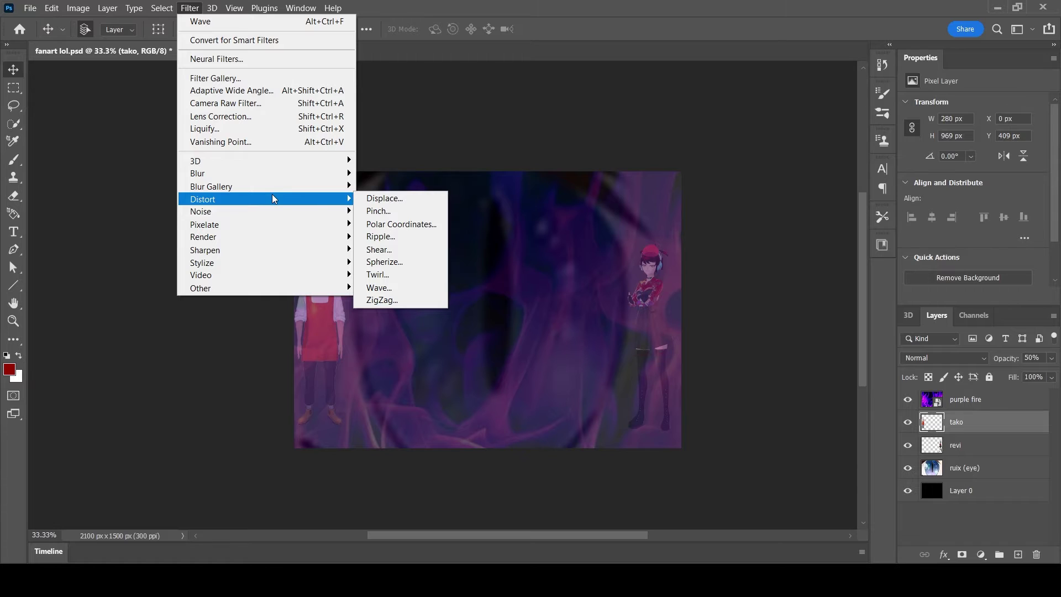
{"action": "mouse_move", "coordinate": [319, 178]}
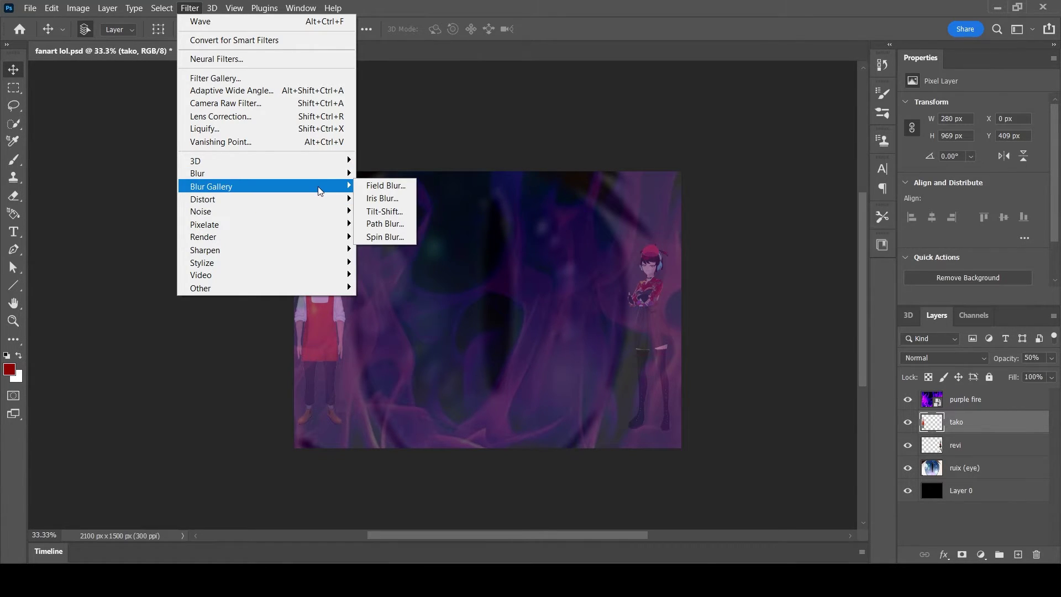
{"action": "mouse_move", "coordinate": [320, 199]}
{"action": "left_click", "coordinate": [395, 275]}
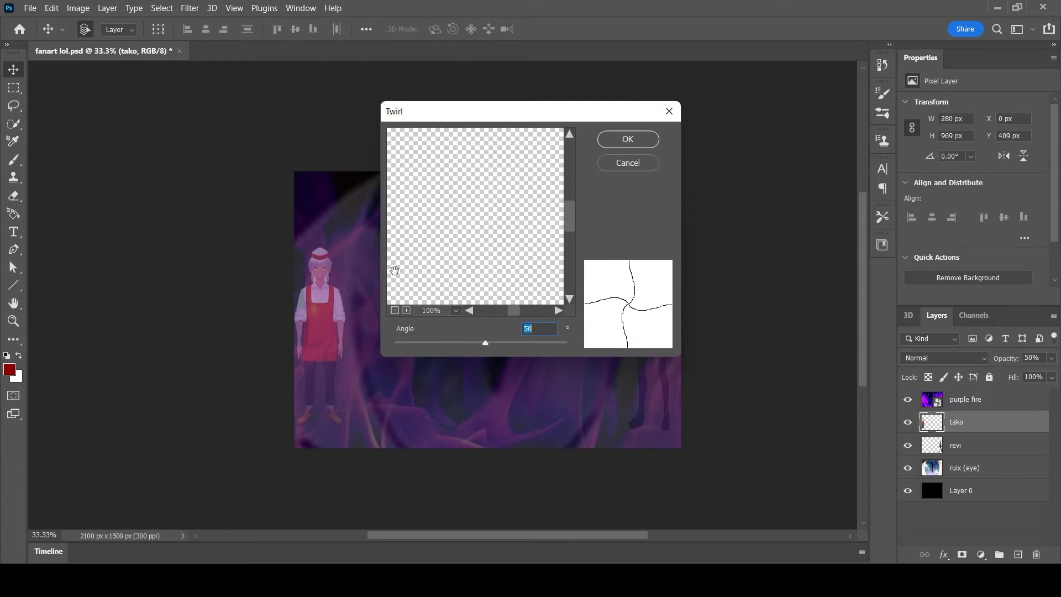
{"action": "left_click", "coordinate": [627, 162]}
- Try the ZigZag distortion on the tako layer
{"action": "left_click", "coordinate": [108, 7]}
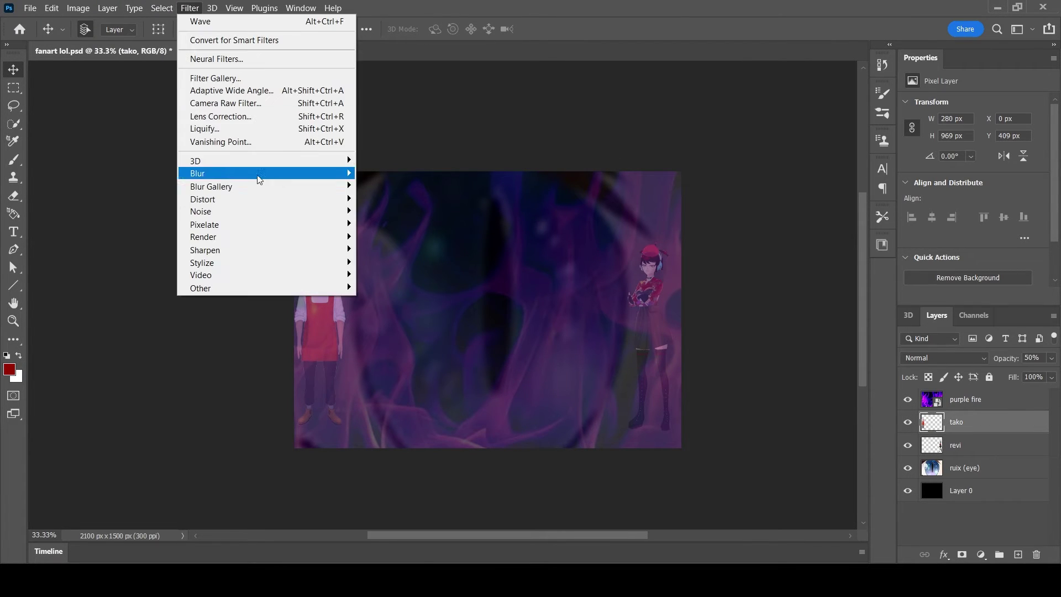
{"action": "mouse_move", "coordinate": [298, 199]}
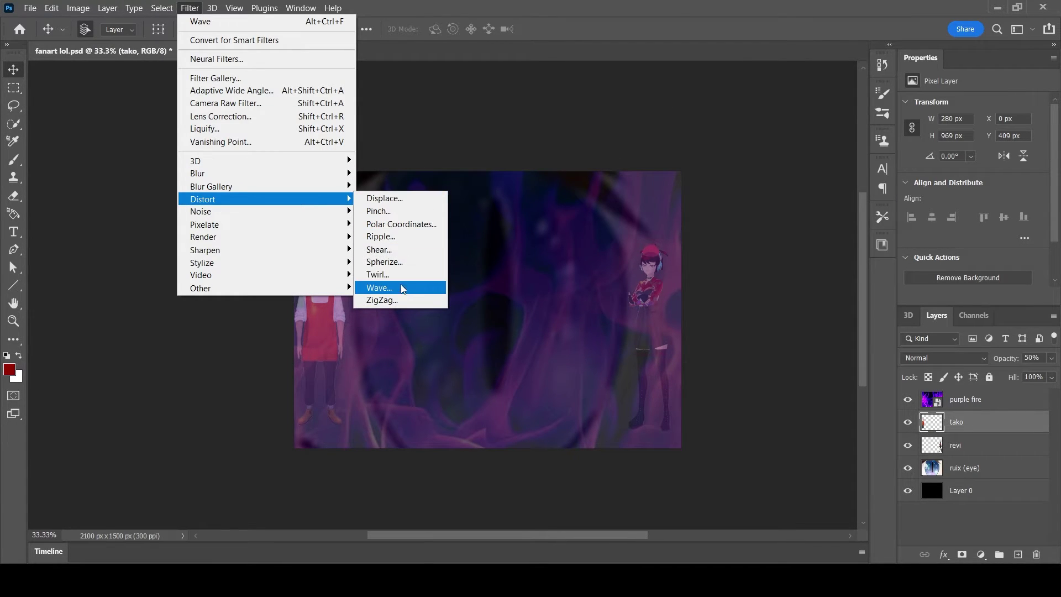
{"action": "left_click", "coordinate": [399, 300]}
{"action": "left_click", "coordinate": [830, 138]}
- Open the purple fire layer in Liquify and leave it without warping anything
{"action": "left_click", "coordinate": [310, 285]}
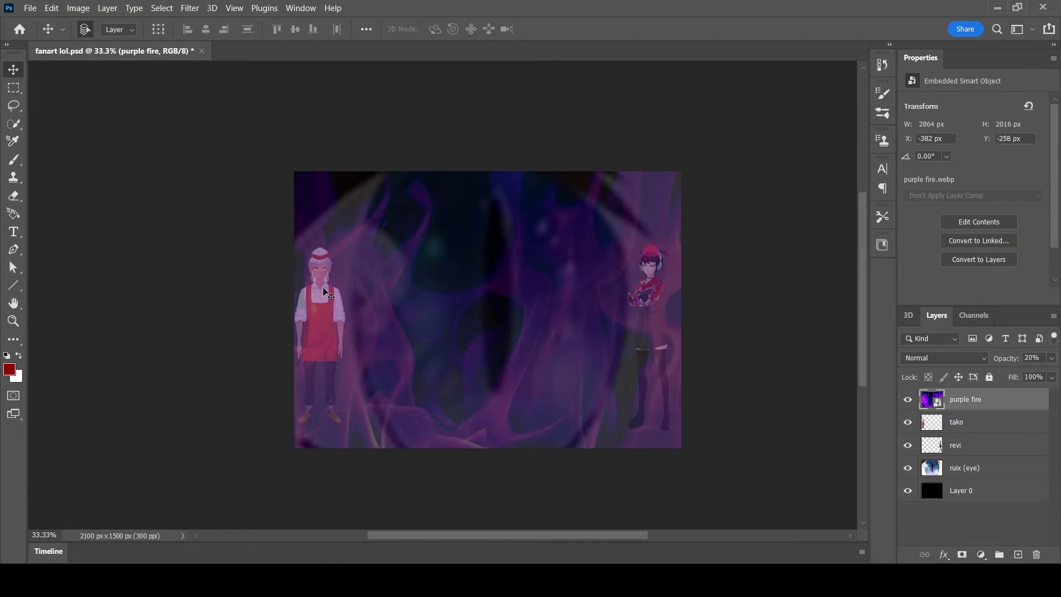
{"action": "left_click", "coordinate": [107, 7]}
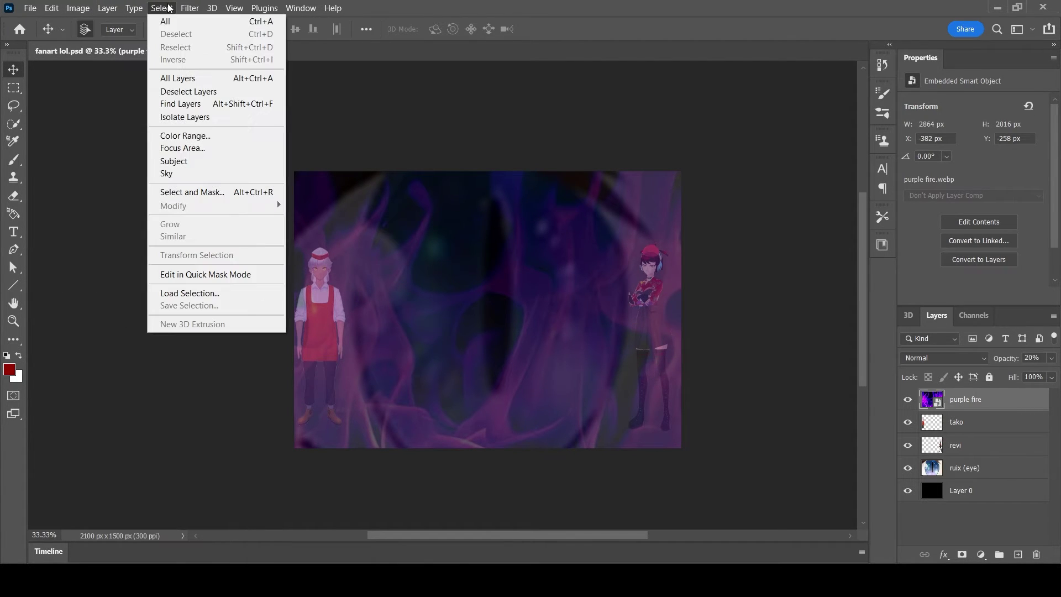
{"action": "left_click", "coordinate": [256, 128]}
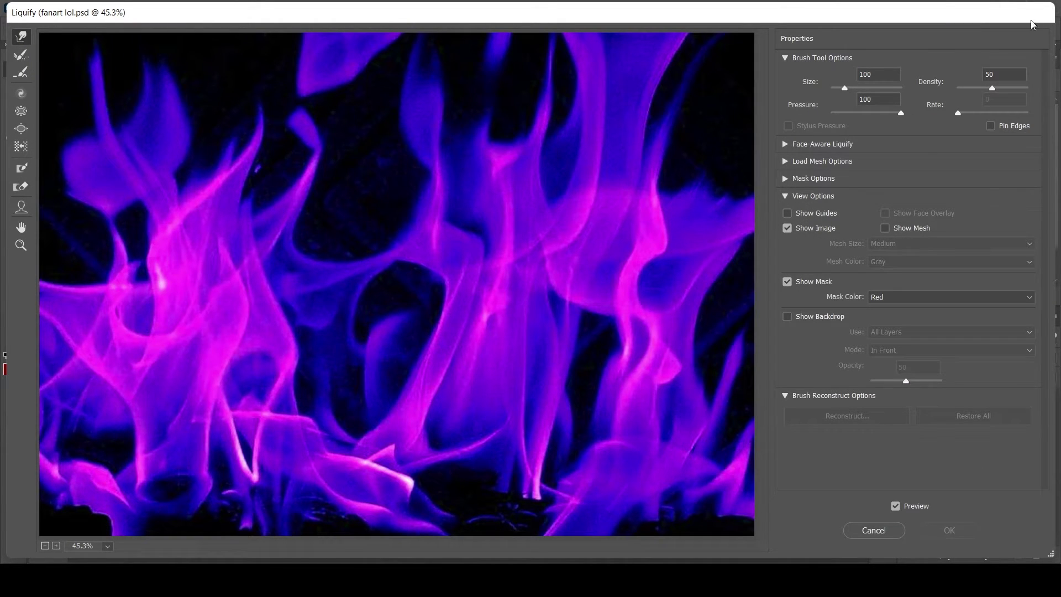
{"action": "mouse_move", "coordinate": [1028, 13]}
{"action": "left_mouse_down"}
{"action": "mouse_move", "coordinate": [961, 66]}
{"action": "mouse_move", "coordinate": [983, 2]}
{"action": "left_mouse_up"}
{"action": "left_click", "coordinate": [825, 529]}
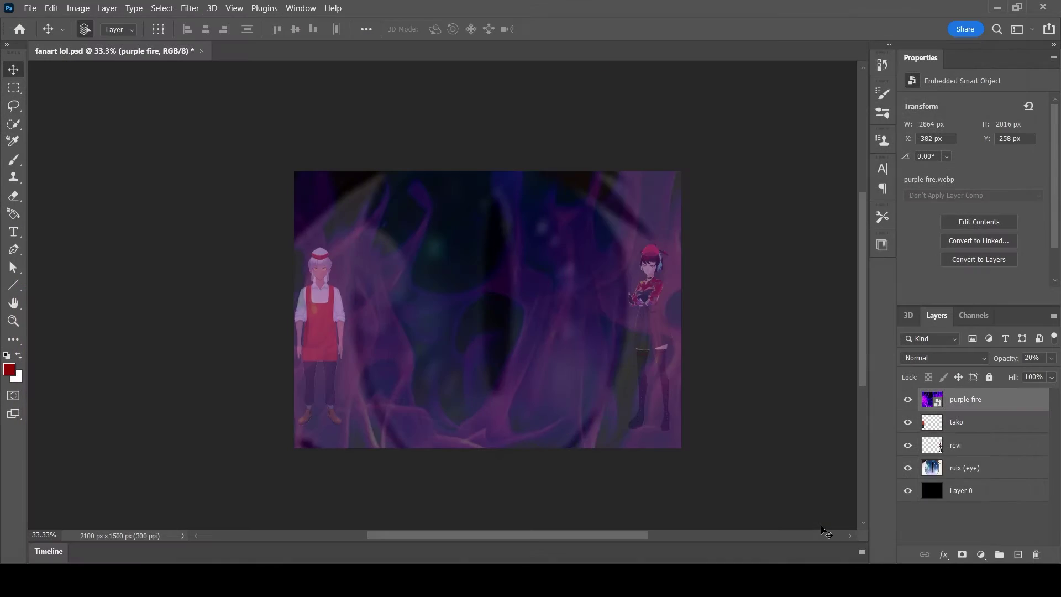
- Try warping the tako character's hat, arms, apron and leg in Liquify with the Forward Warp tool at brush size 100
{"action": "left_click", "coordinate": [959, 422]}
{"action": "left_click", "coordinate": [194, 8]}
{"action": "left_click", "coordinate": [250, 130]}
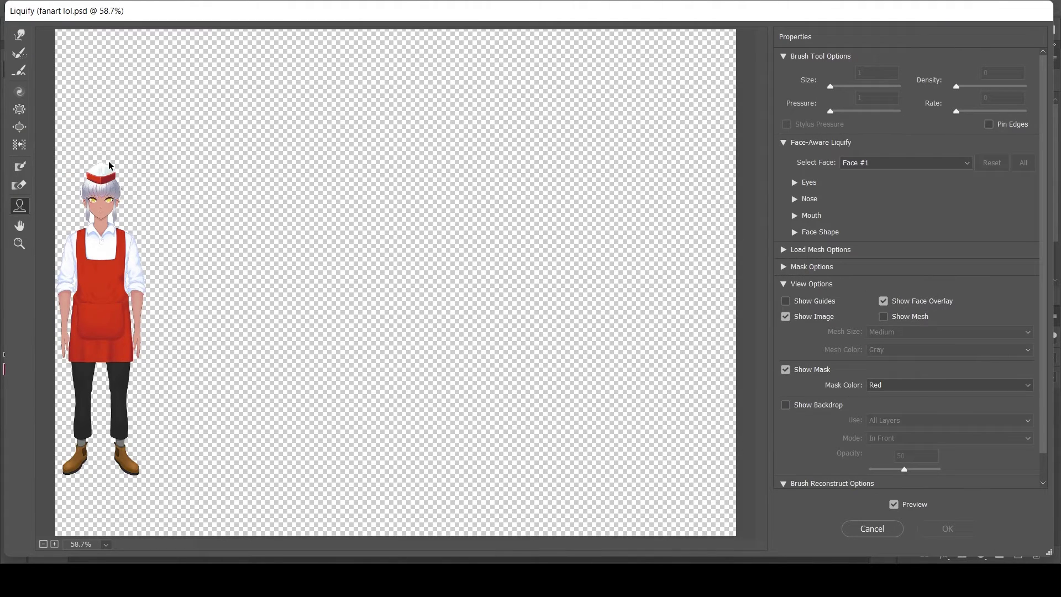
{"action": "left_click", "coordinate": [19, 37]}
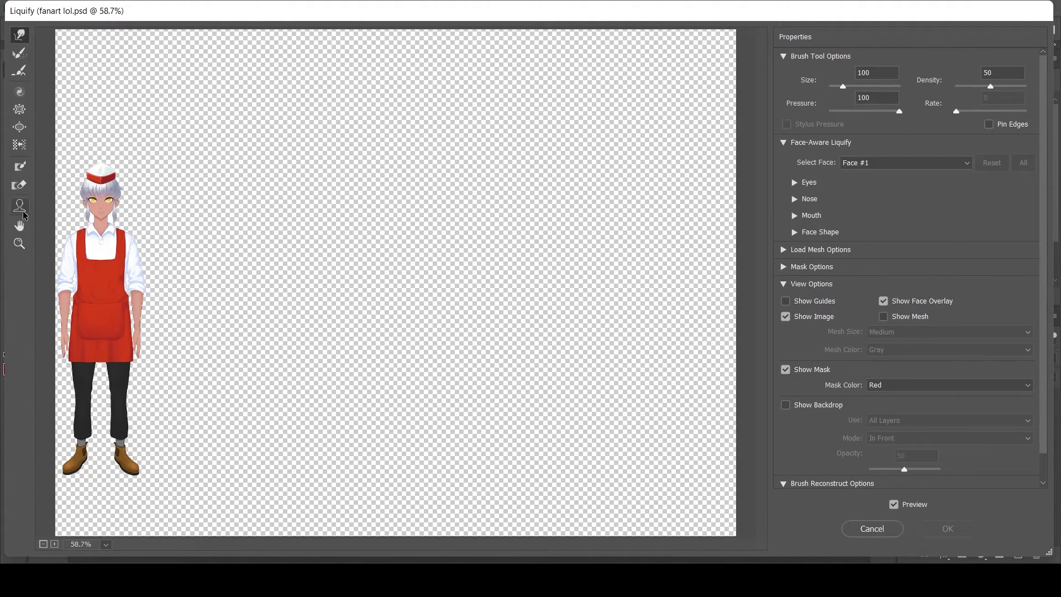
{"action": "mouse_move", "coordinate": [117, 178]}
{"action": "left_mouse_down"}
{"action": "mouse_move", "coordinate": [78, 191]}
{"action": "mouse_move", "coordinate": [107, 180]}
{"action": "mouse_move", "coordinate": [135, 188]}
{"action": "mouse_move", "coordinate": [162, 227]}
{"action": "left_mouse_up"}
{"action": "key", "text": "ctrl+z"}
{"action": "left_click_drag", "start_coordinate": [133, 293], "coordinate": [131, 314]}
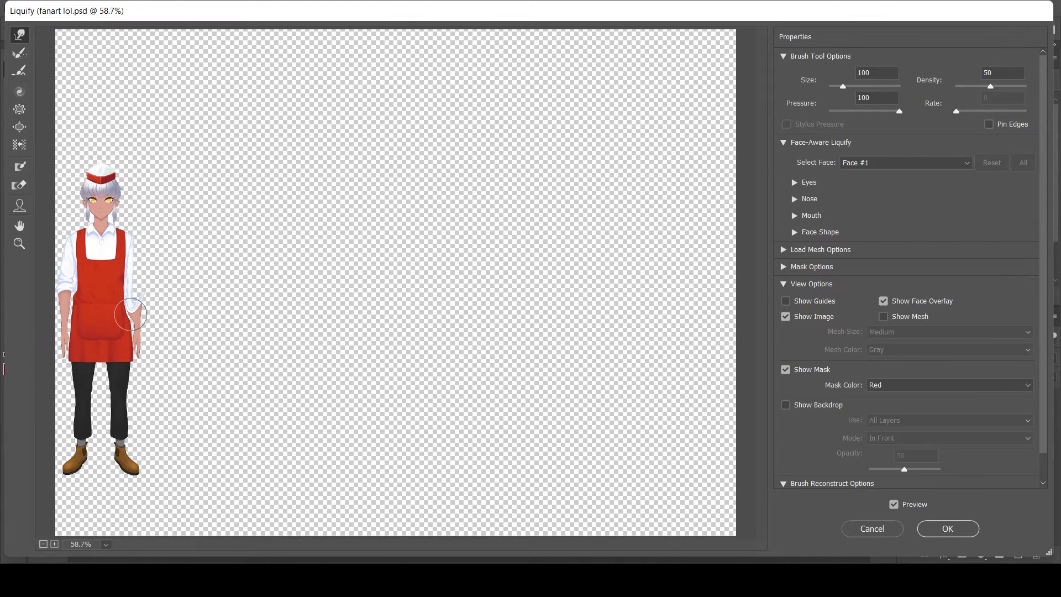
{"action": "left_click_drag", "start_coordinate": [67, 238], "coordinate": [68, 299]}
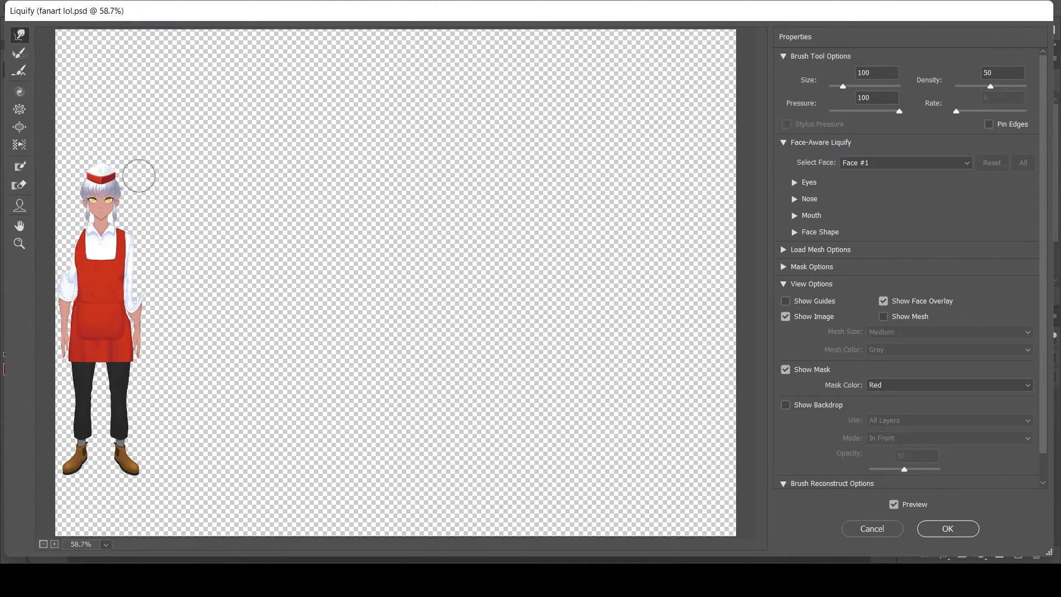
{"action": "mouse_move", "coordinate": [138, 175]}
{"action": "left_mouse_down"}
{"action": "mouse_move", "coordinate": [90, 186]}
{"action": "mouse_move", "coordinate": [118, 194]}
{"action": "left_mouse_up"}
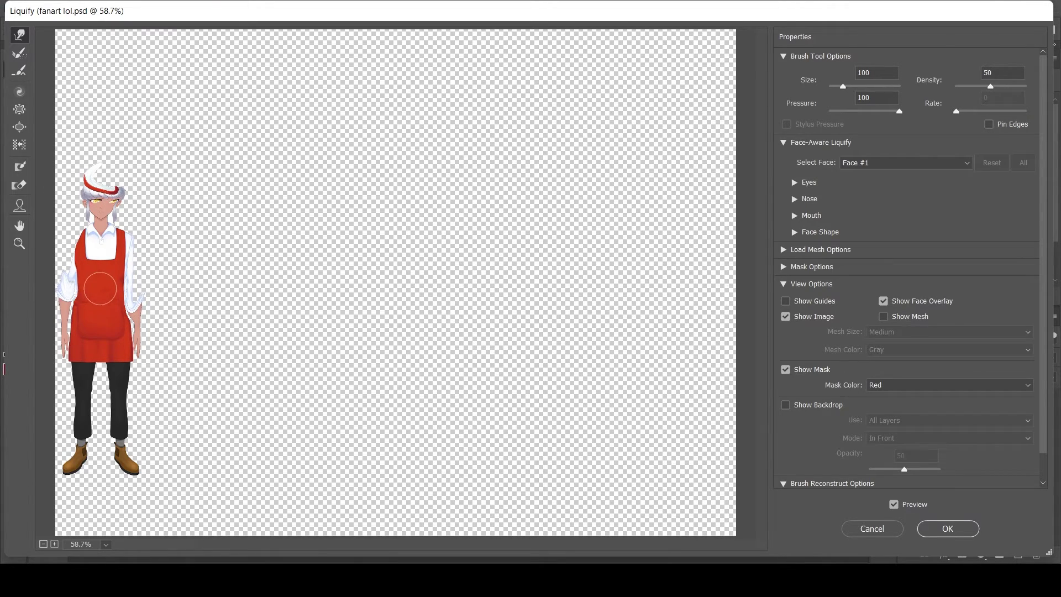
{"action": "left_click_drag", "start_coordinate": [117, 313], "coordinate": [154, 240]}
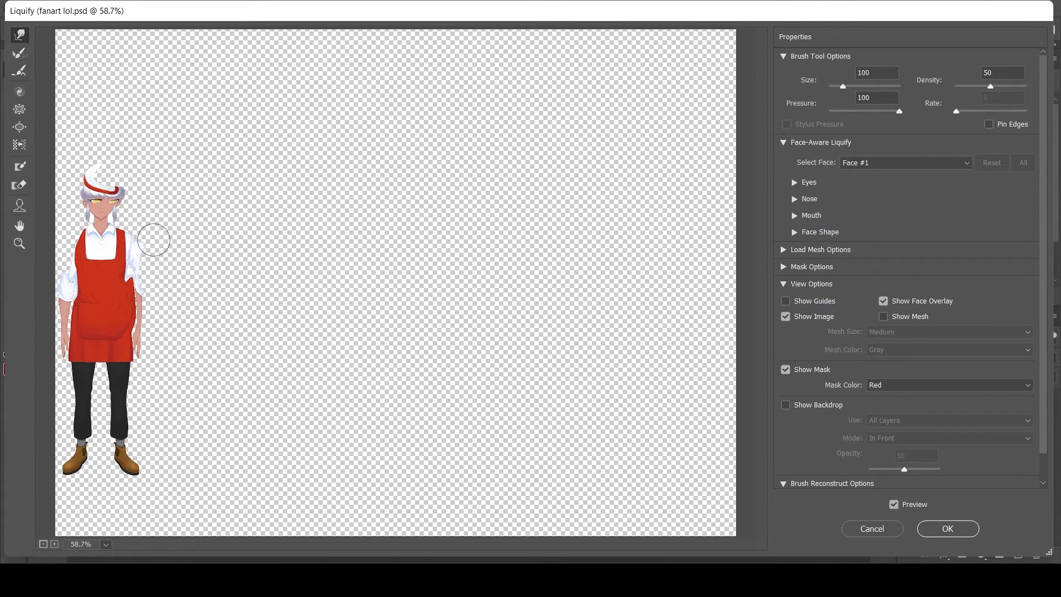
{"action": "left_click_drag", "start_coordinate": [125, 410], "coordinate": [125, 441]}
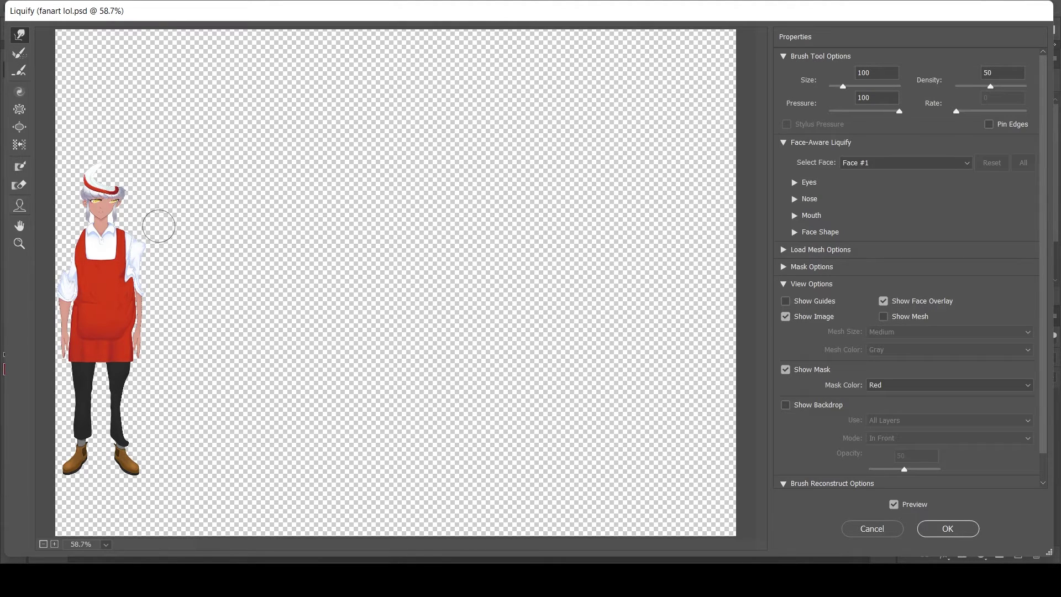
{"action": "left_click", "coordinate": [926, 525]}
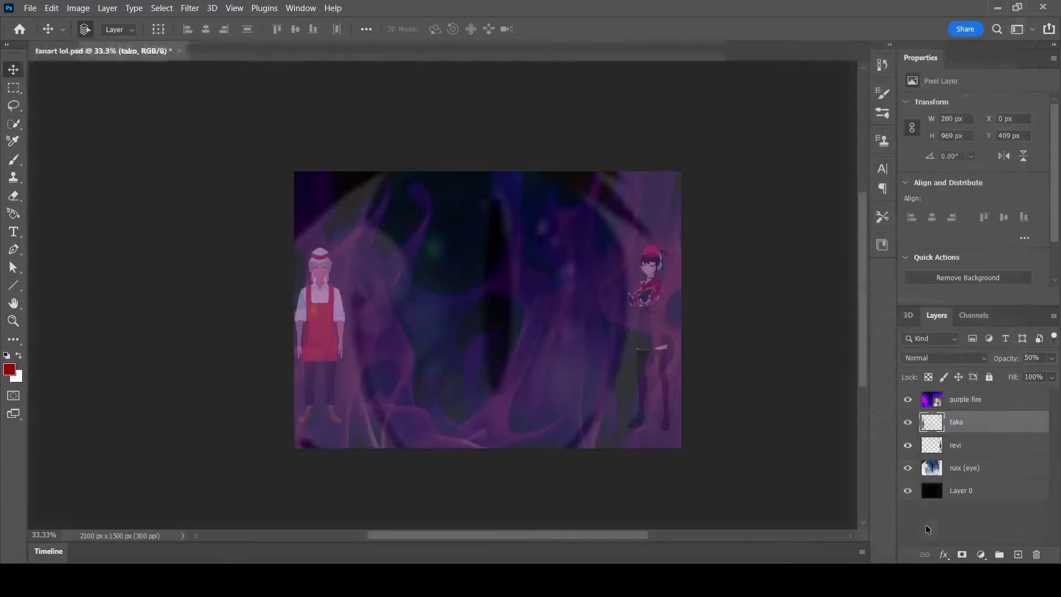
{"action": "left_click_drag", "start_coordinate": [564, 337], "coordinate": [564, 336]}
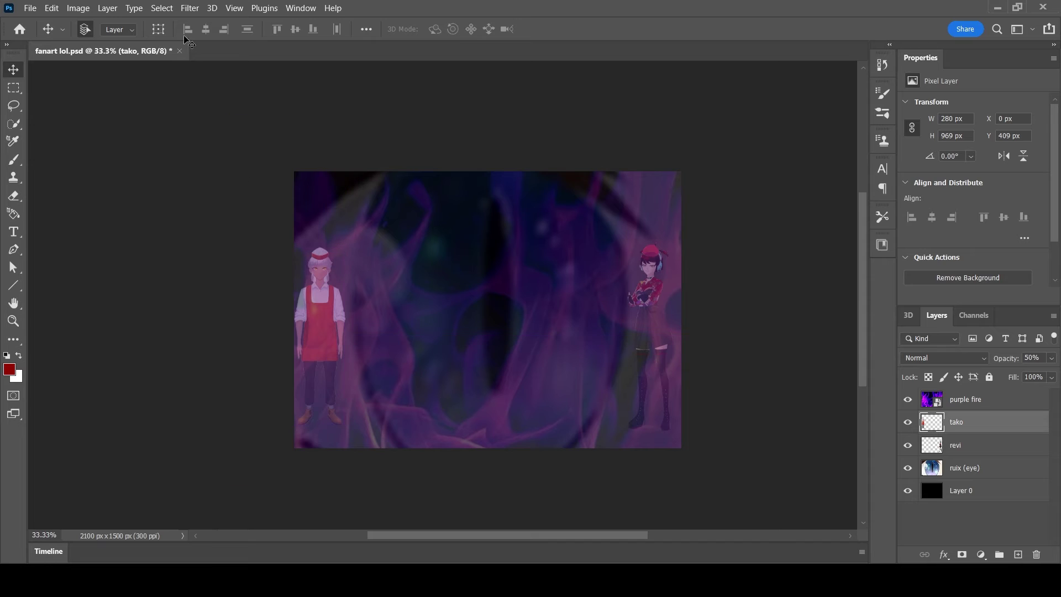
- Apply a Gaussian Blur to the tako layer, adjusting the radius so the character looks softly out of focus
{"action": "left_click", "coordinate": [190, 8]}
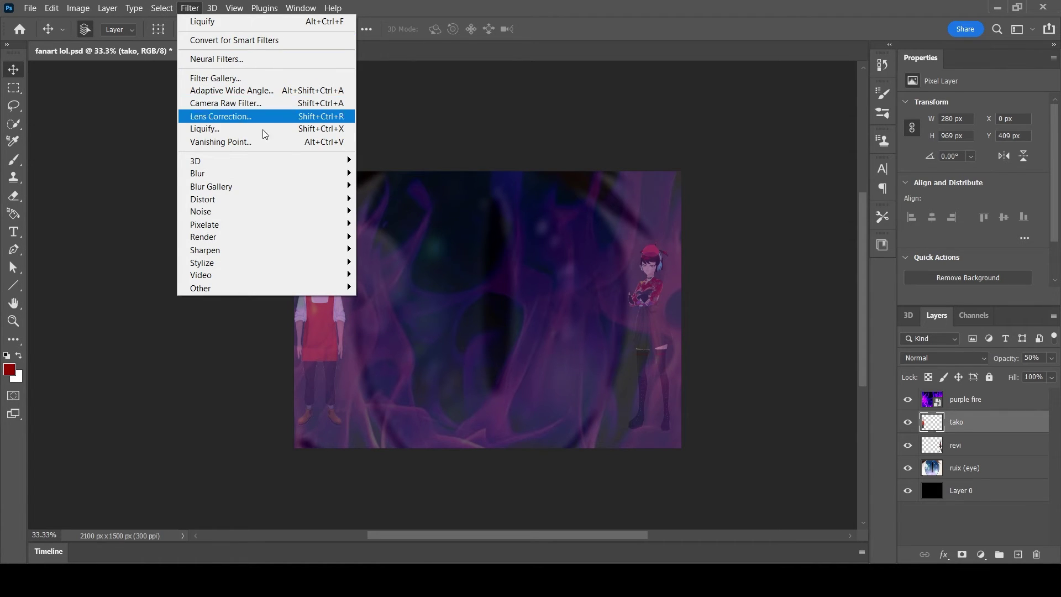
{"action": "mouse_move", "coordinate": [331, 176]}
{"action": "left_click", "coordinate": [393, 223]}
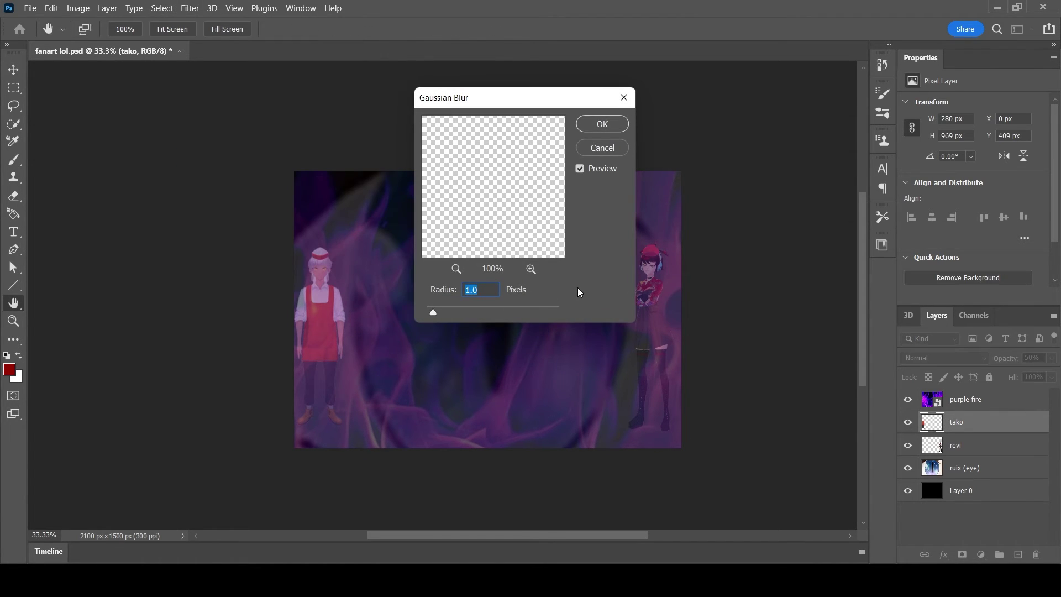
{"action": "left_click", "coordinate": [456, 268]}
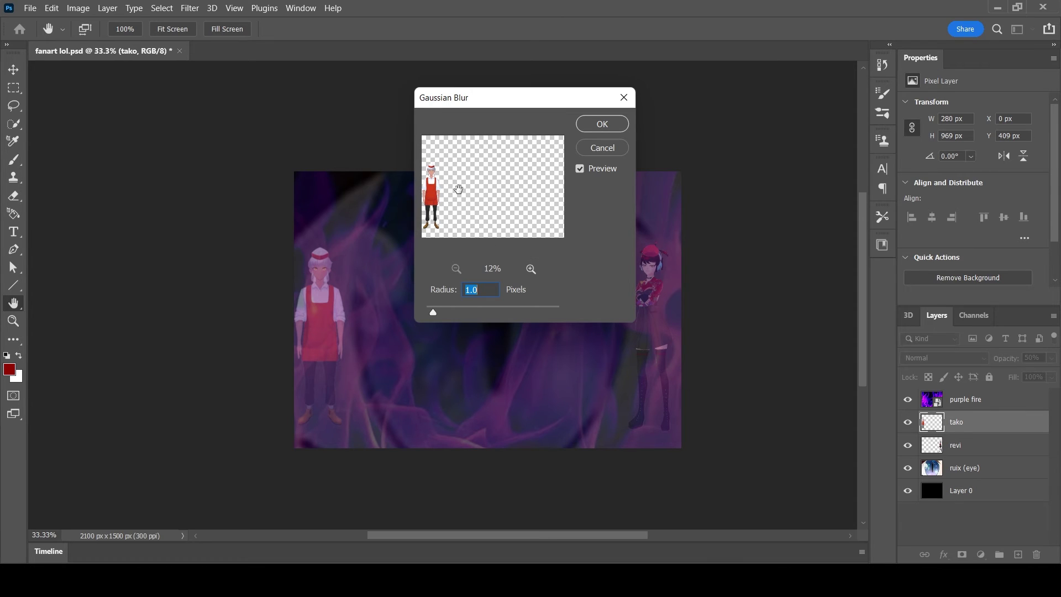
{"action": "left_click", "coordinate": [530, 269]}
{"action": "left_click_drag", "start_coordinate": [481, 184], "coordinate": [531, 247]}
{"action": "left_click_drag", "start_coordinate": [495, 310], "coordinate": [462, 312]}
{"action": "left_click", "coordinate": [591, 126]}
{"action": "key", "text": "v"}
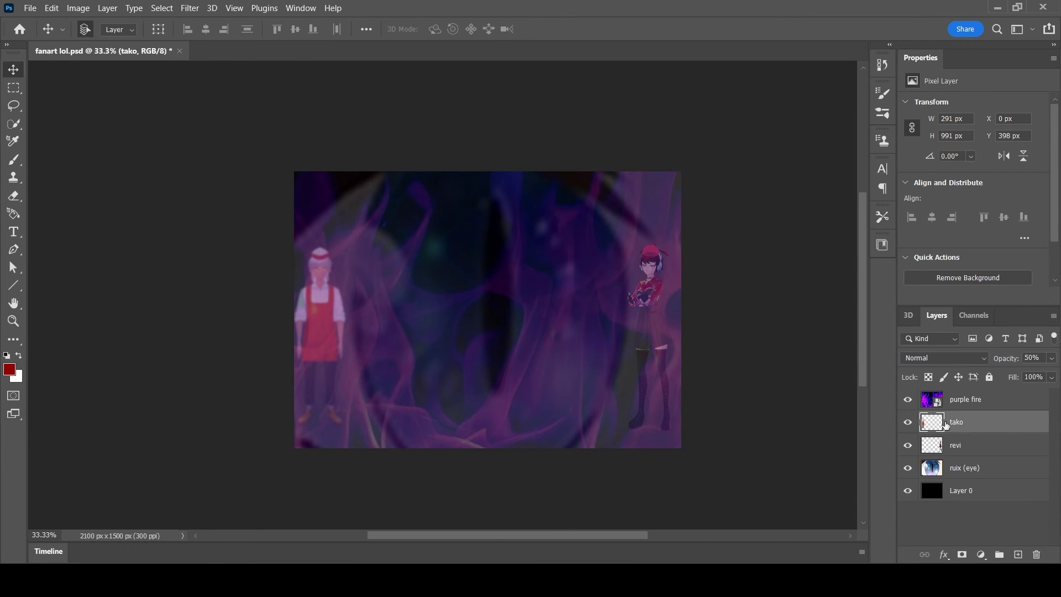
- Apply a Gaussian Blur to the revi layer with the same radius as the tako layer
{"action": "key", "text": "alt+bracketleft"}
{"action": "left_click", "coordinate": [109, 7]}
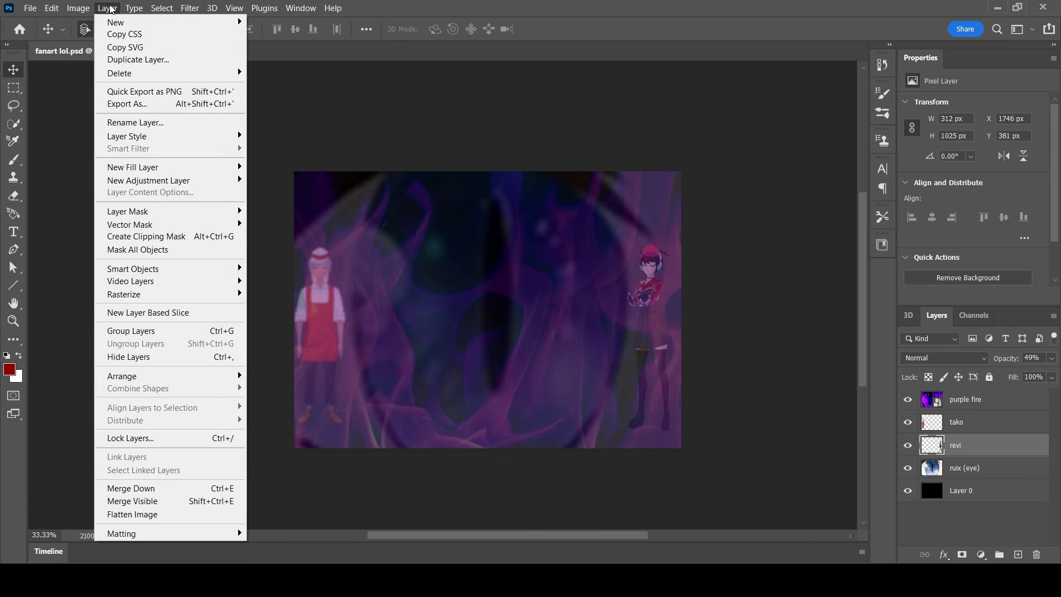
{"action": "mouse_move", "coordinate": [263, 173]}
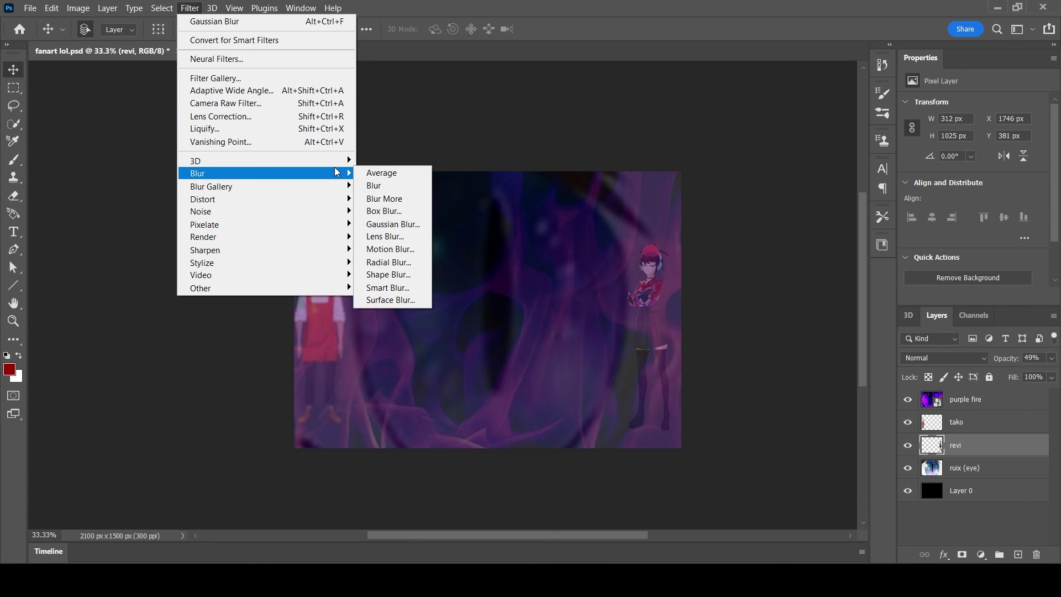
{"action": "left_click", "coordinate": [395, 223]}
{"action": "left_click", "coordinate": [583, 124]}
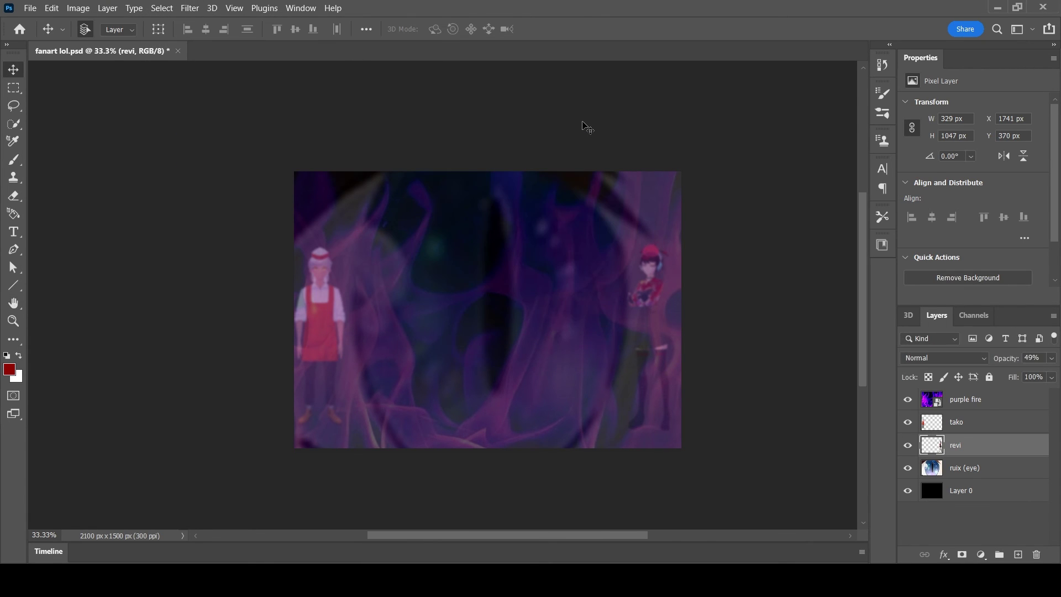
- Clear the layer selection so that no layer is active
{"action": "left_click", "coordinate": [972, 470]}
{"action": "left_click", "coordinate": [975, 491]}
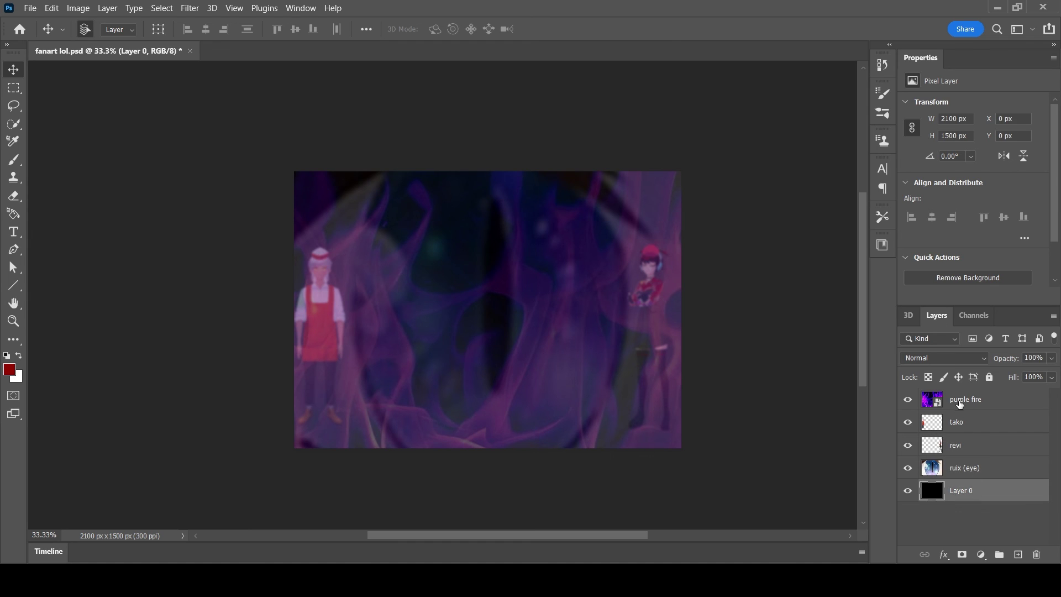
{"action": "left_click", "coordinate": [959, 403]}
{"action": "left_click", "coordinate": [755, 299]}
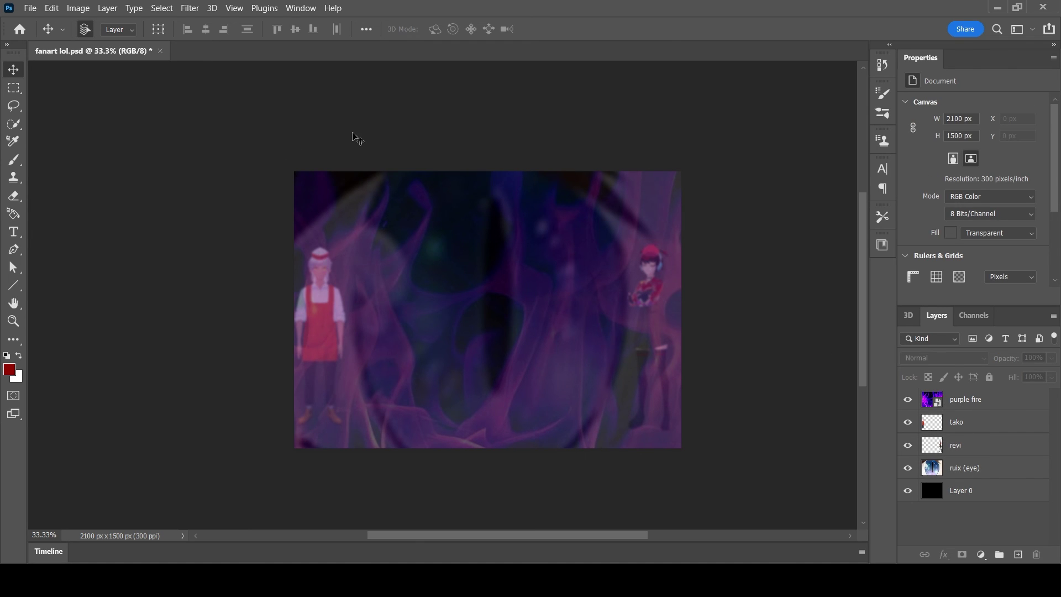